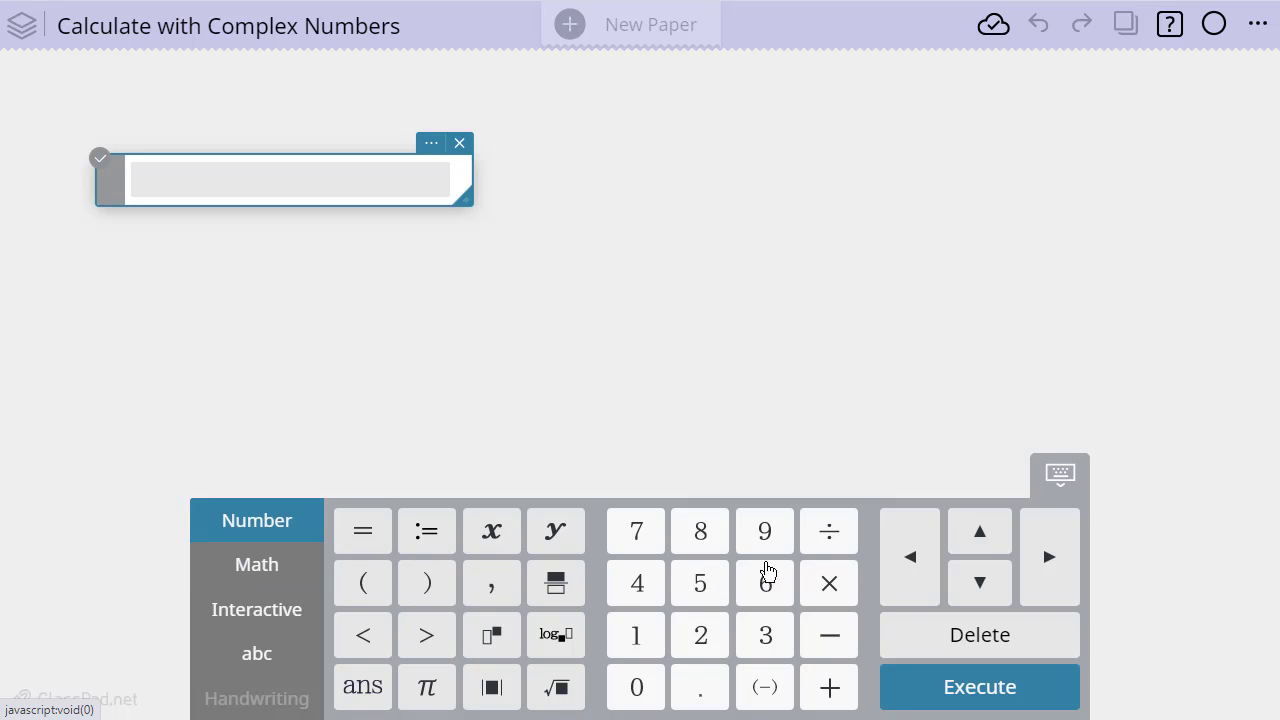
Turn on Complex Format in the paper's Math Settings and confirm the change
left_click(262, 578)
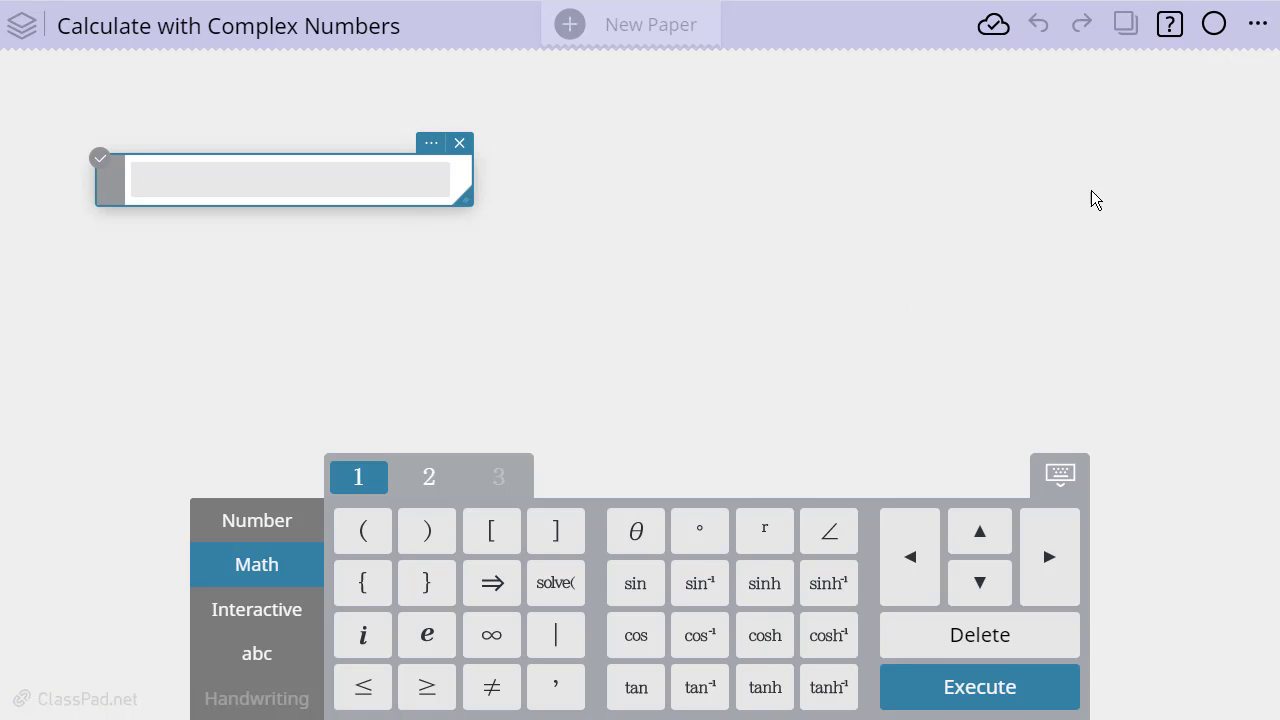
left_click(1258, 28)
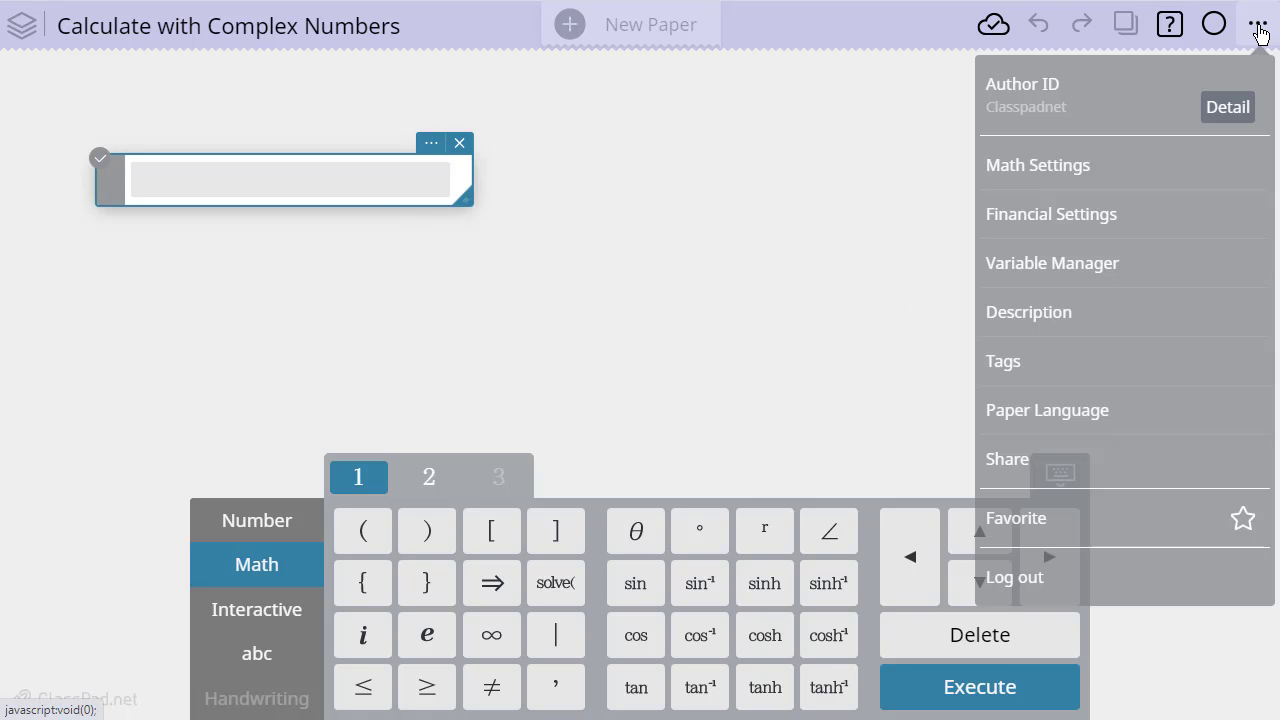
left_click(1017, 172)
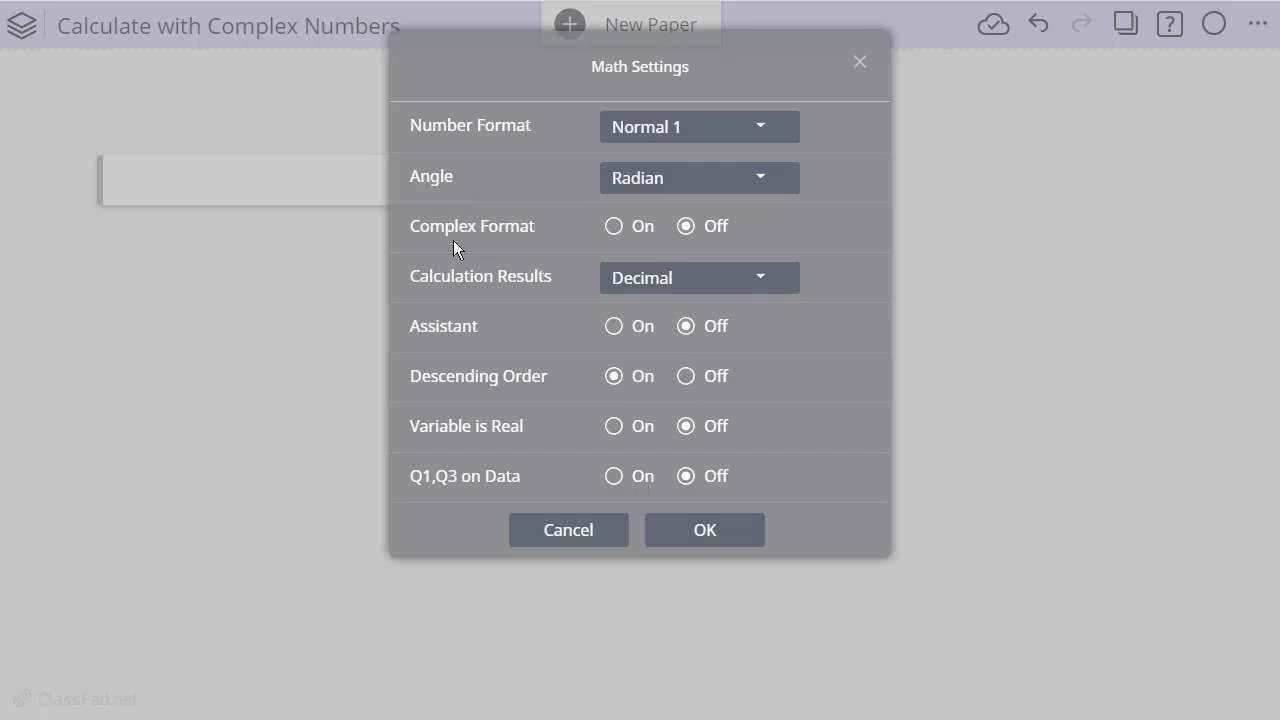
left_click(613, 229)
left_click(680, 535)
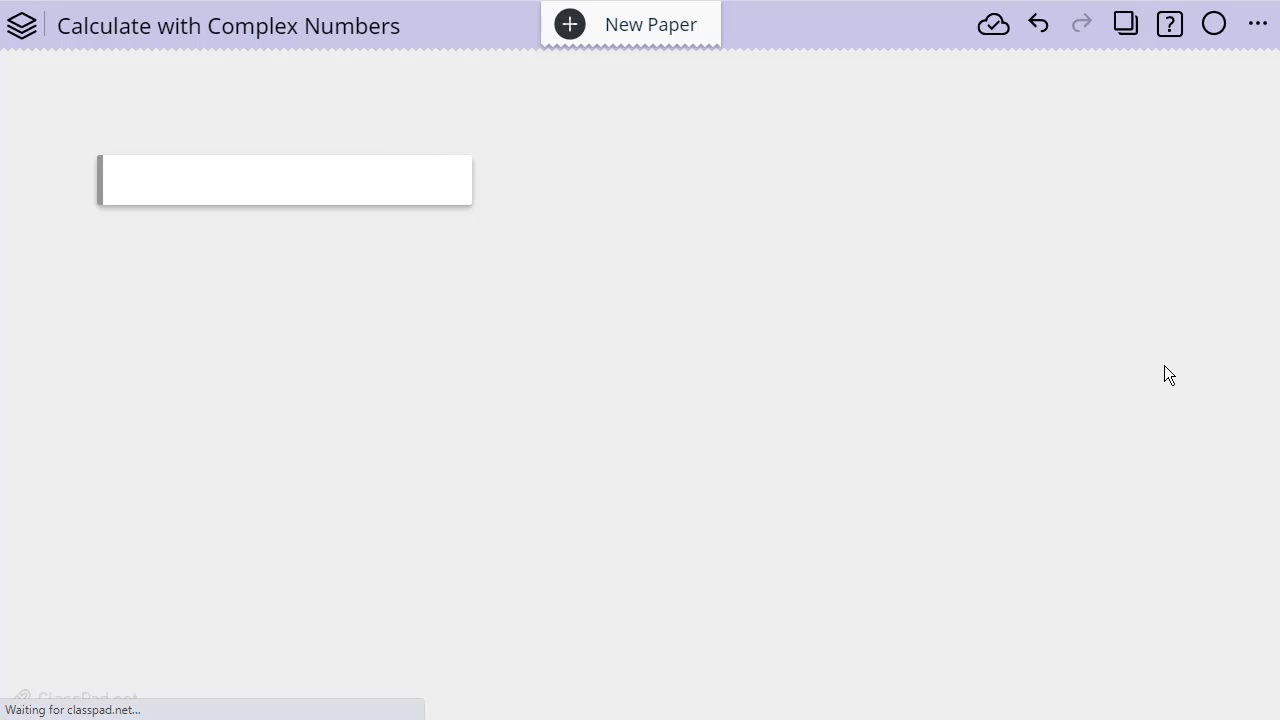
Enter and evaluate the complex number 3+2i in the calculation note, using the imaginary unit symbol
left_click(144, 166)
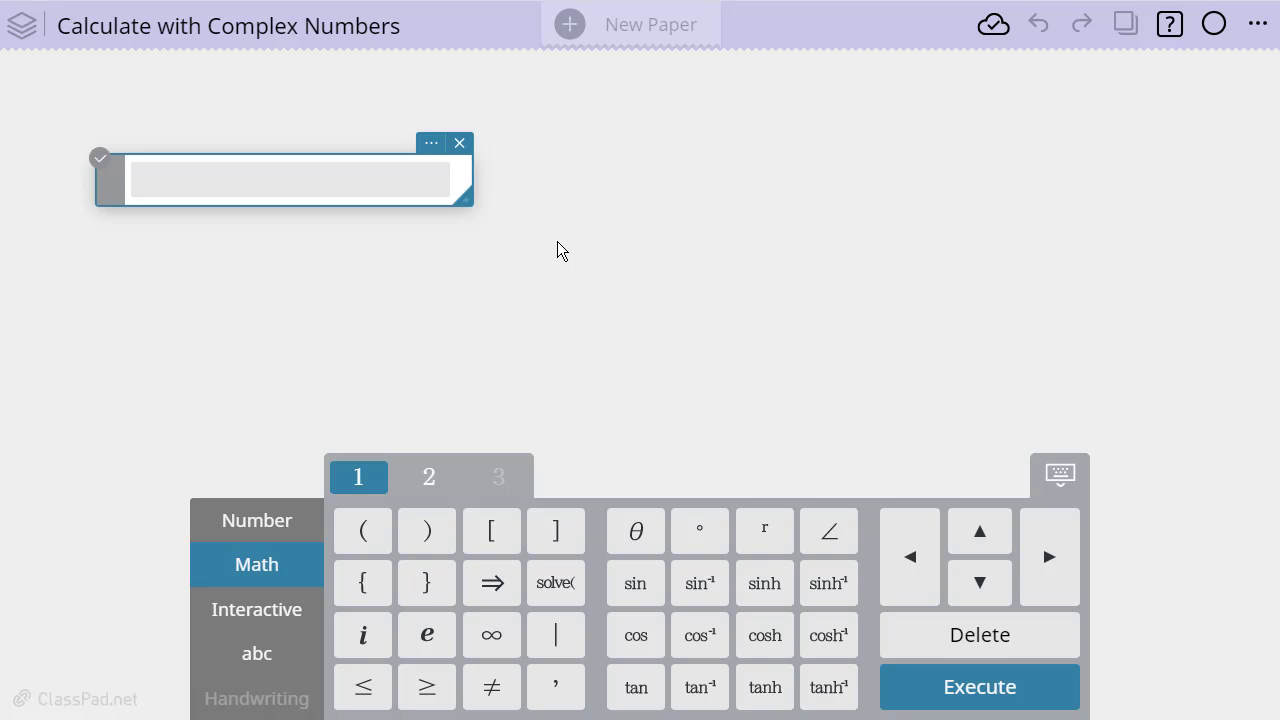
type("3+2")
left_click(364, 640)
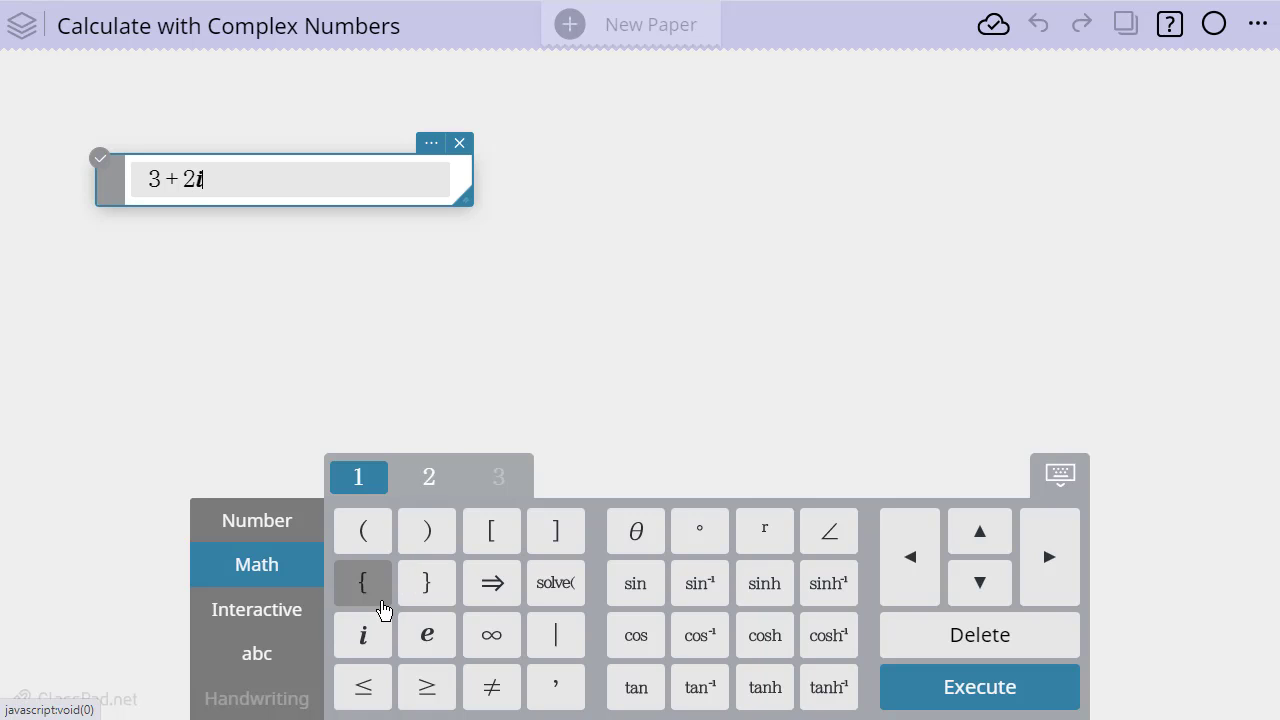
left_click(997, 699)
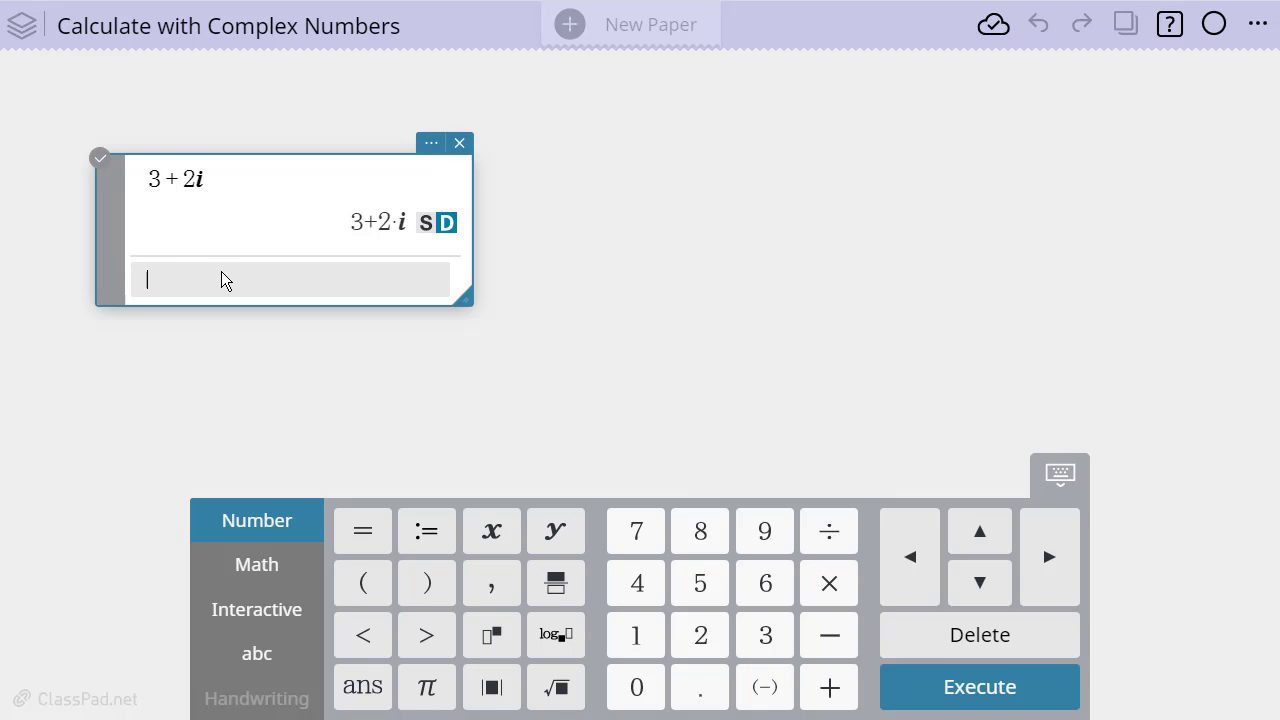
Evaluate the product 2i·4i on the next line of the calculation note
type("2")
left_click(270, 565)
left_click(362, 633)
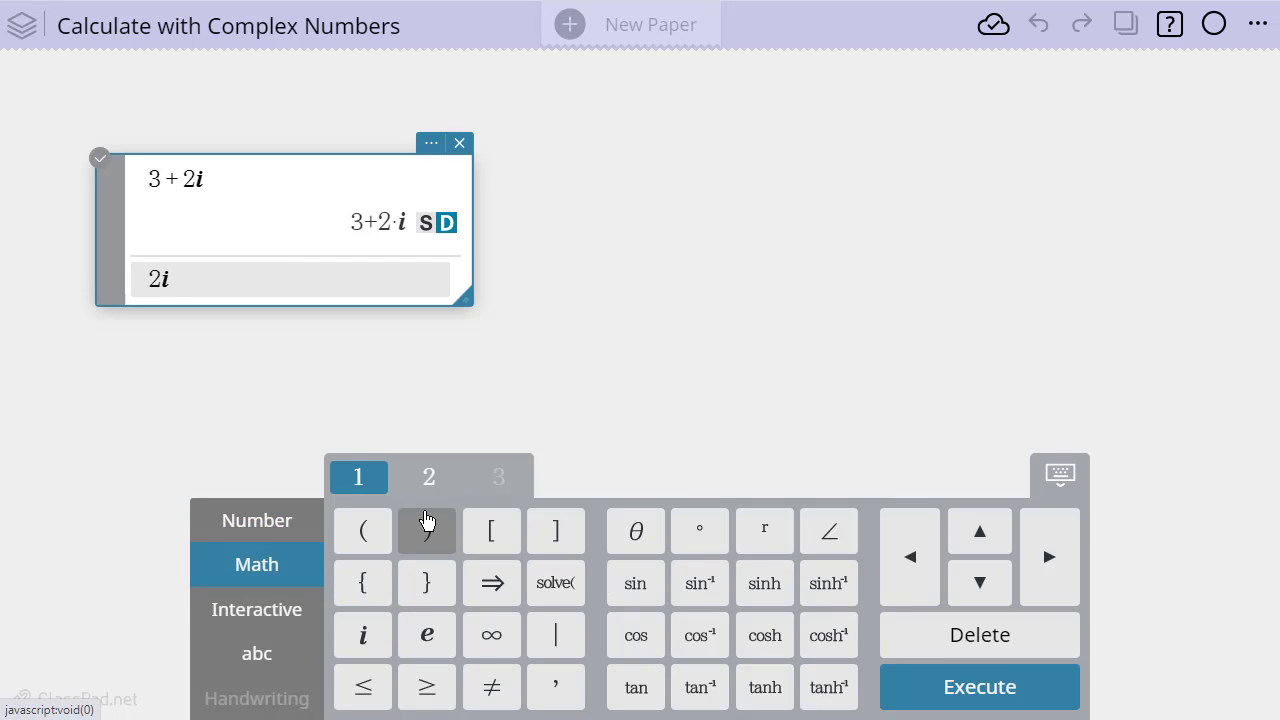
type("*")
type("4")
left_click(367, 640)
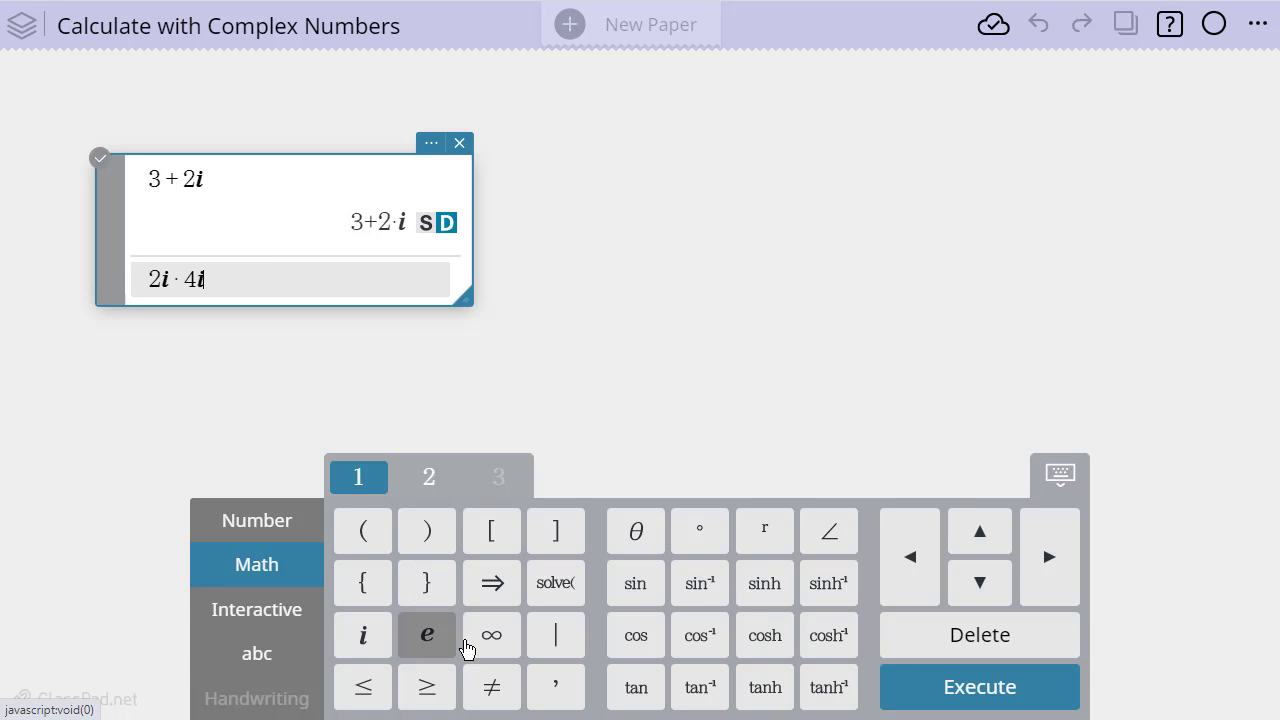
left_click(905, 686)
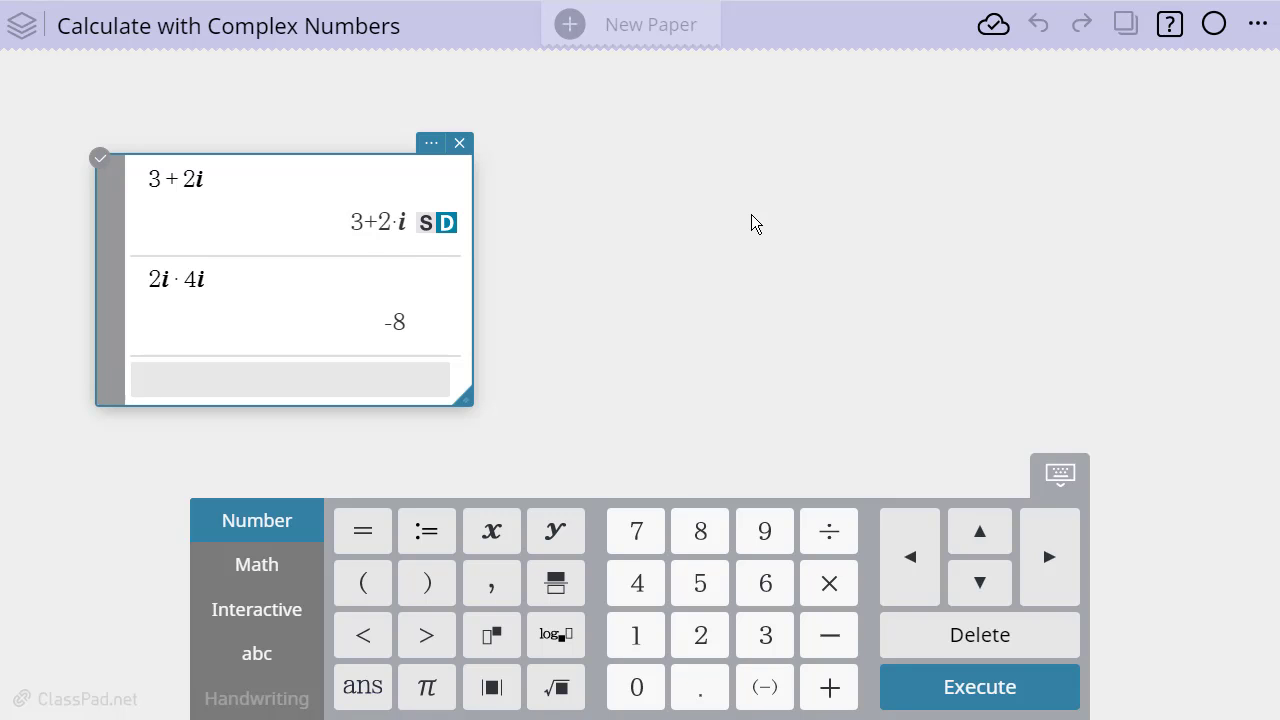
Open the online Function List and review the syntax of the functions in its Complex section
left_click(1172, 30)
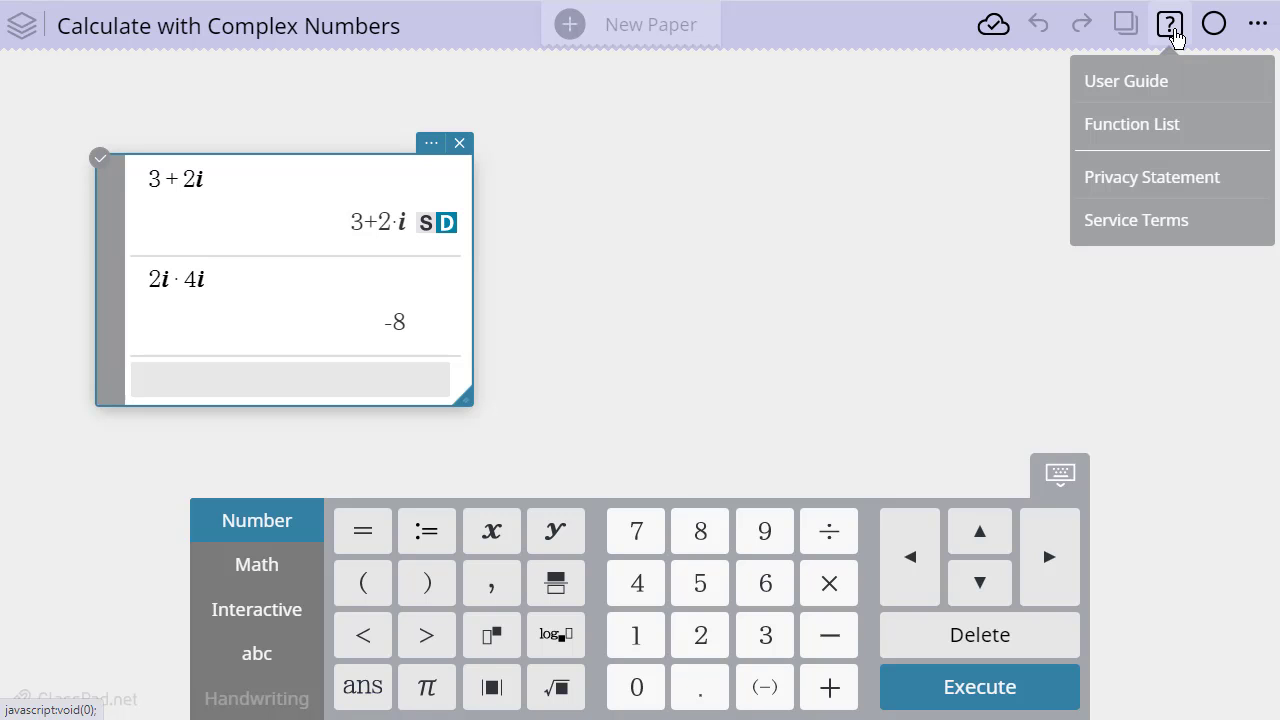
left_click(1157, 126)
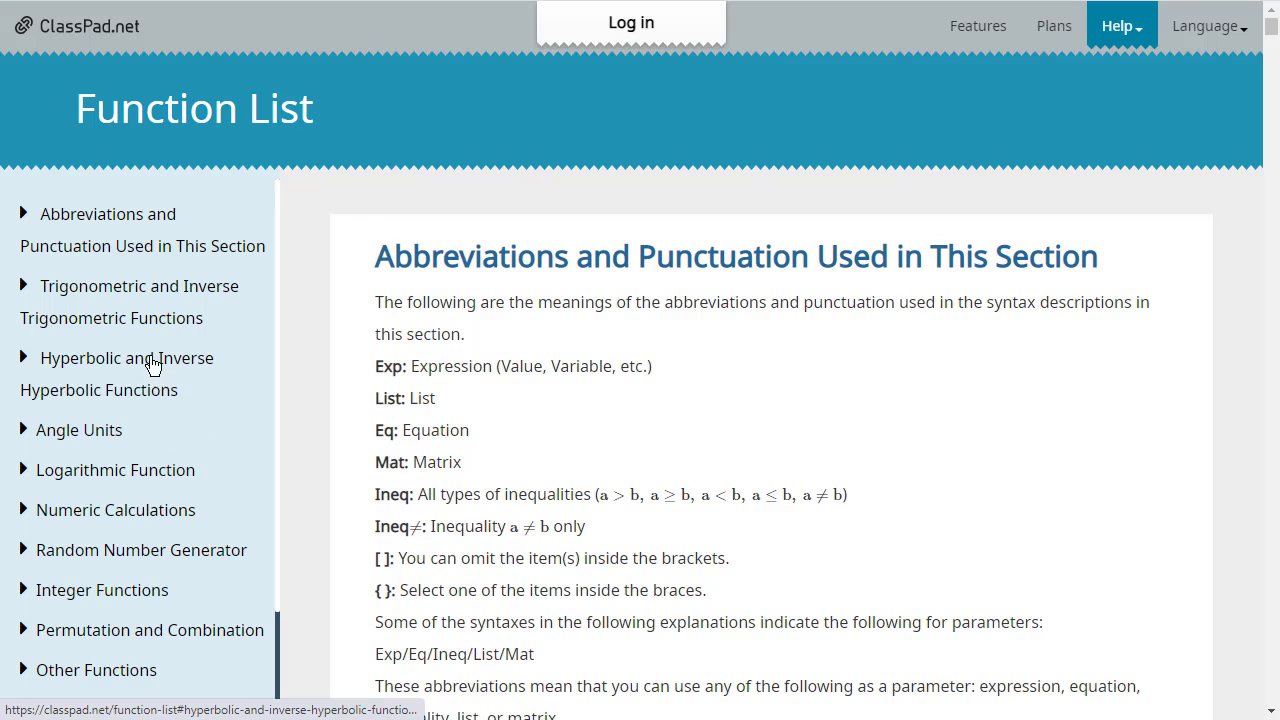
scroll(137, 337, "down", 3)
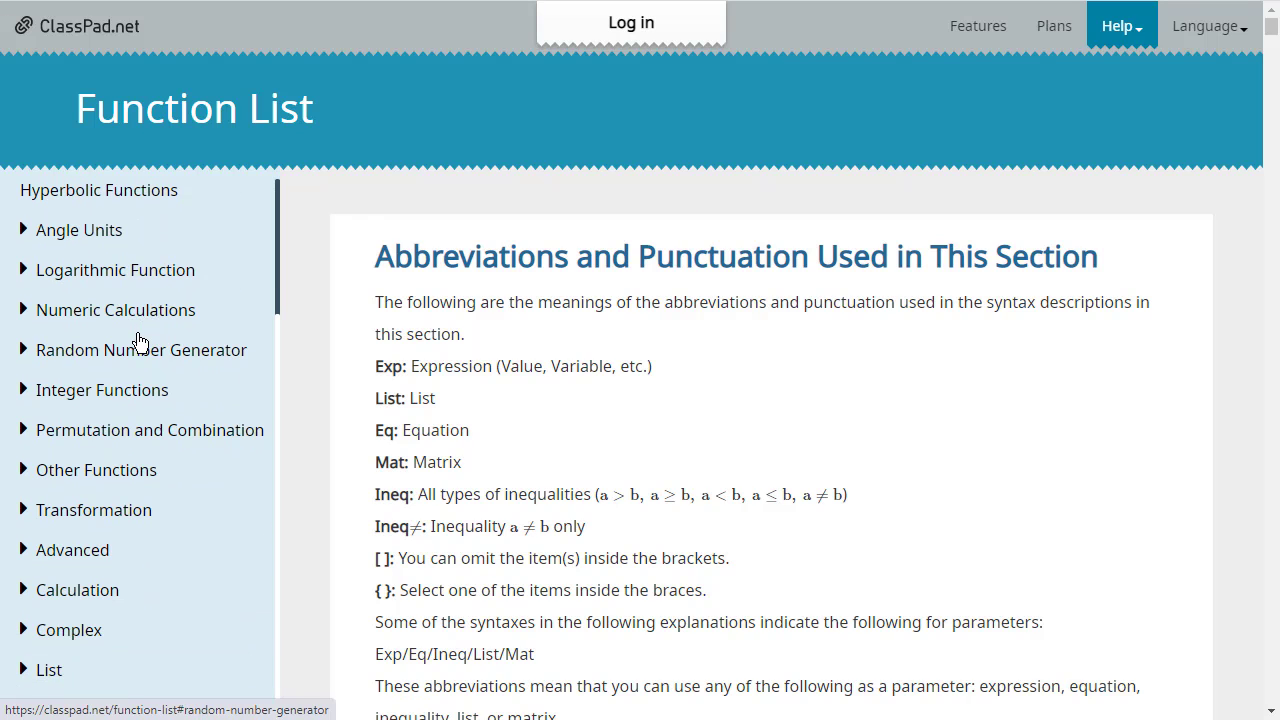
scroll(178, 390, "down", 1)
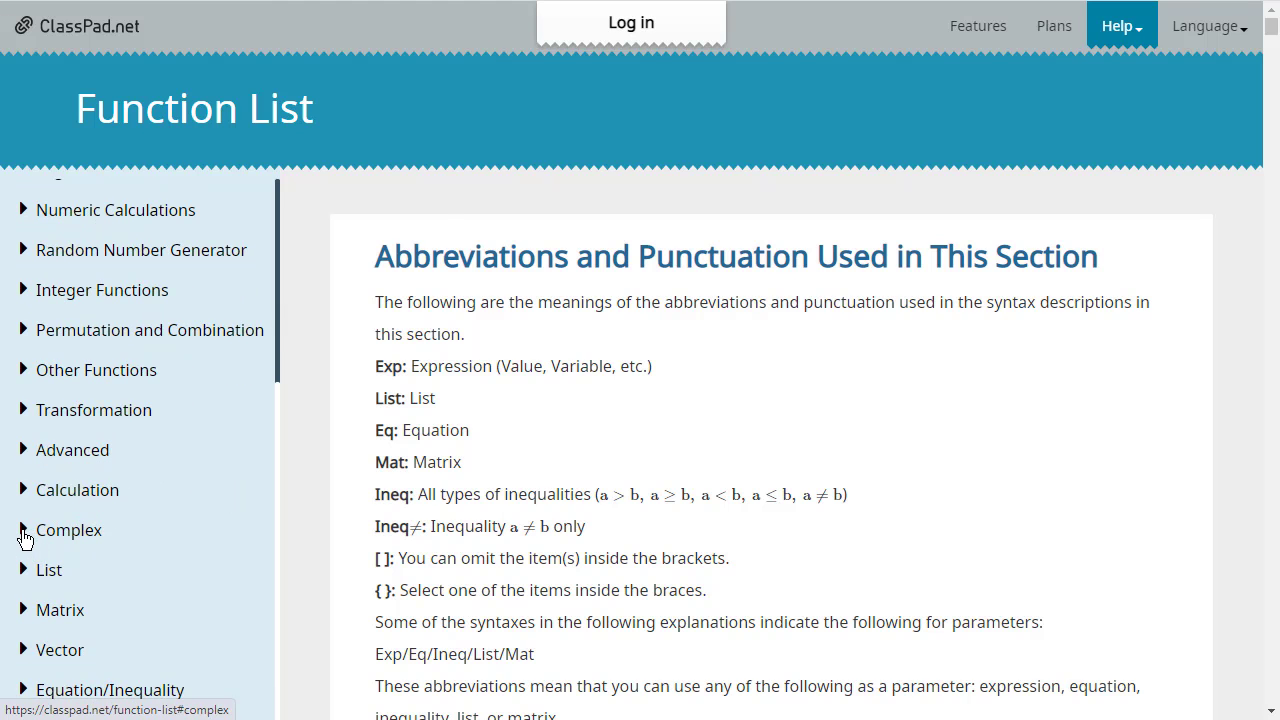
left_click(33, 538)
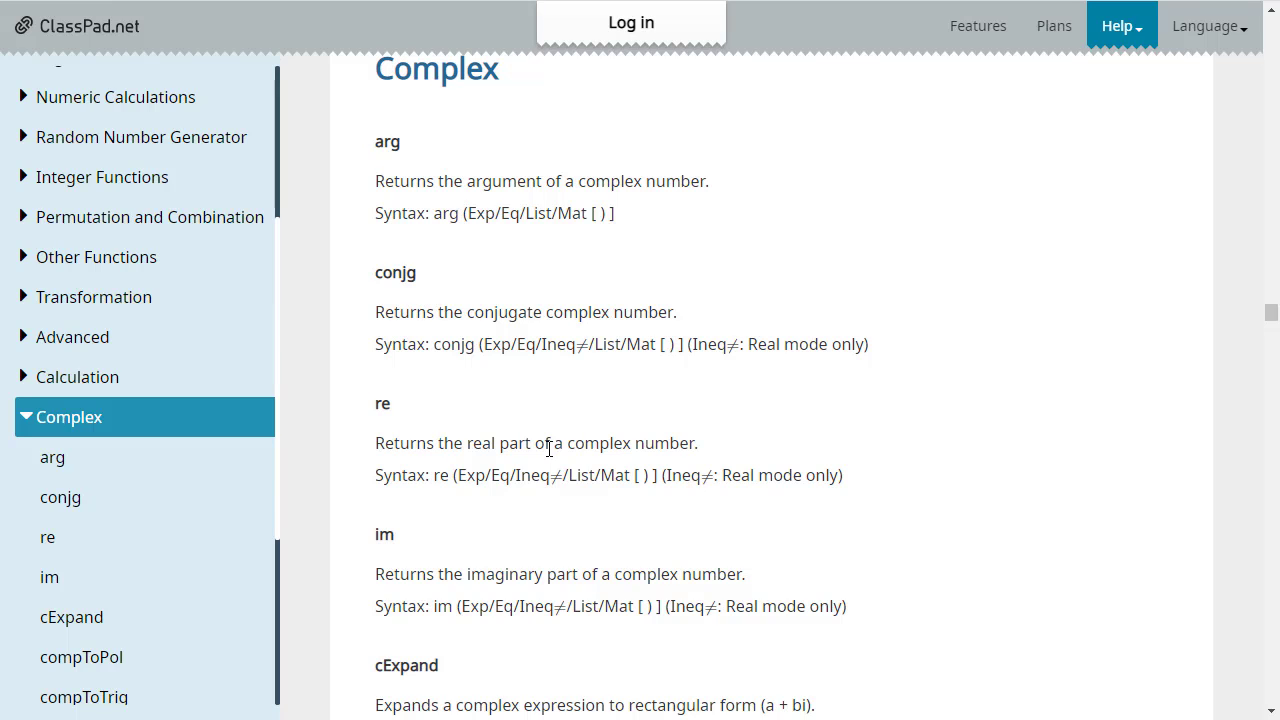
scroll(490, 445, "down", 2)
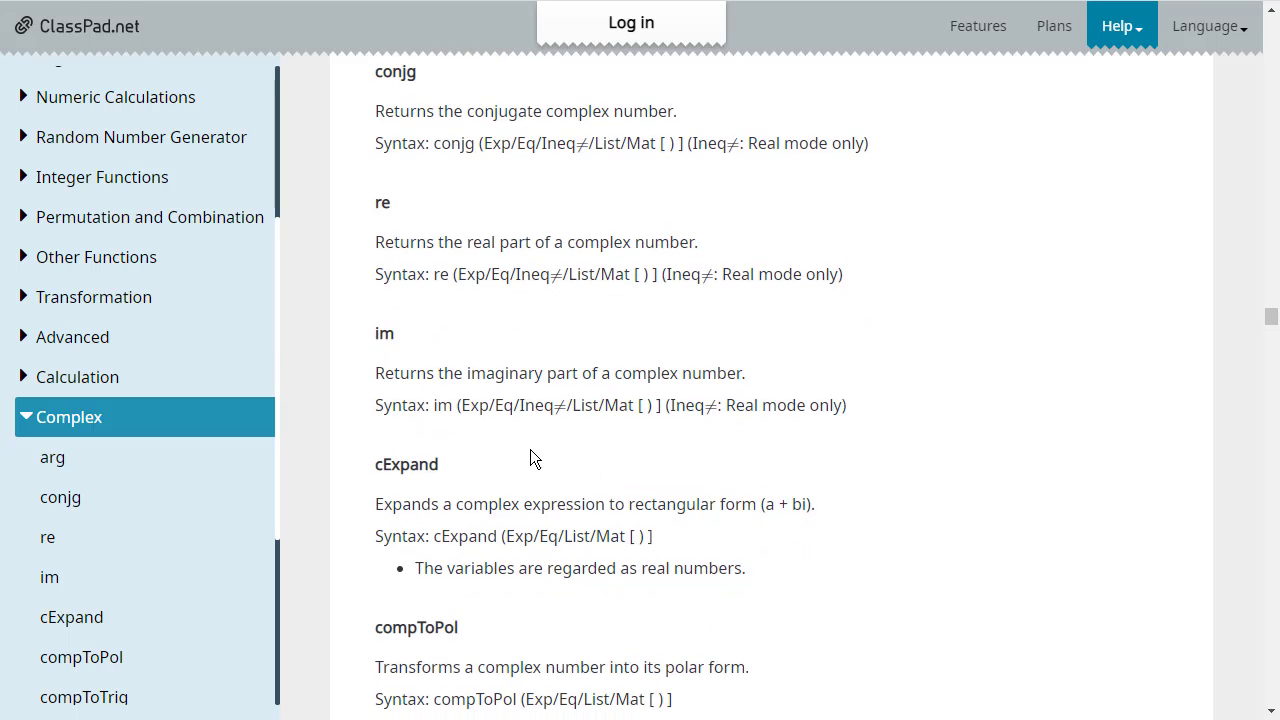
scroll(530, 450, "down", 1)
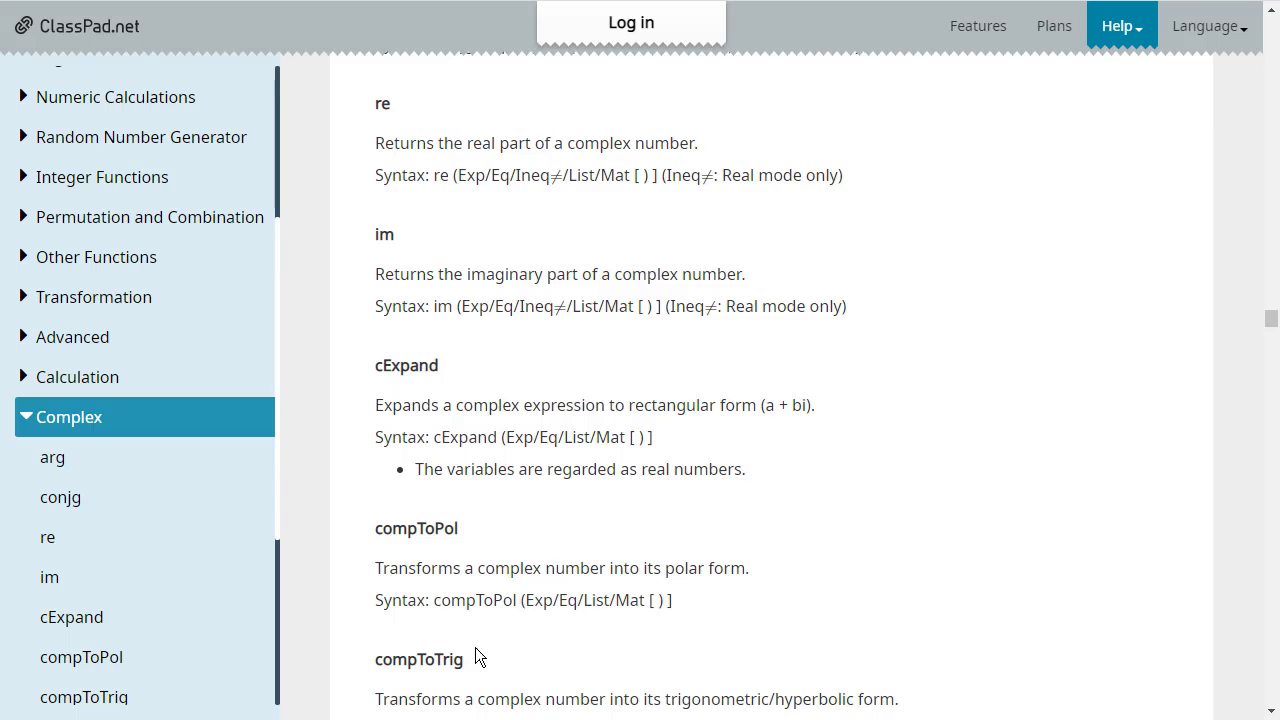
scroll(612, 637, "down", 2)
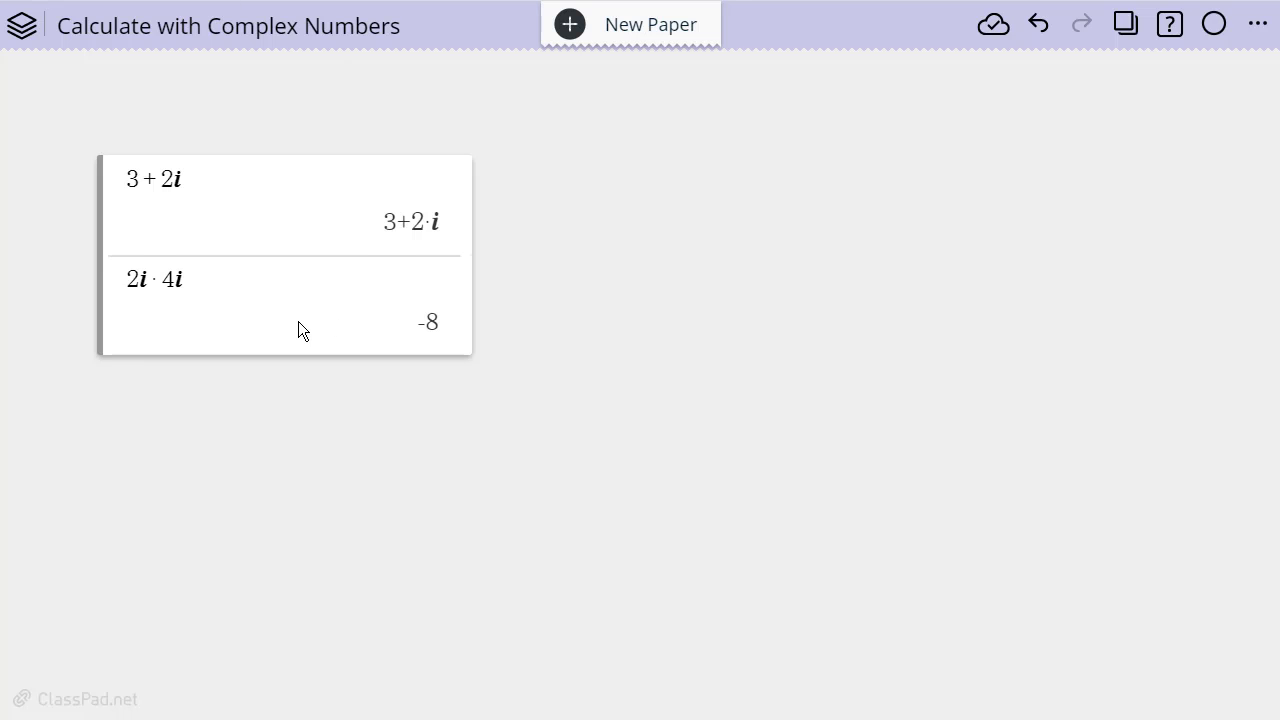
Return to the calculation note and evaluate the argument of the complex number with arg(3+2i)
left_click(303, 331)
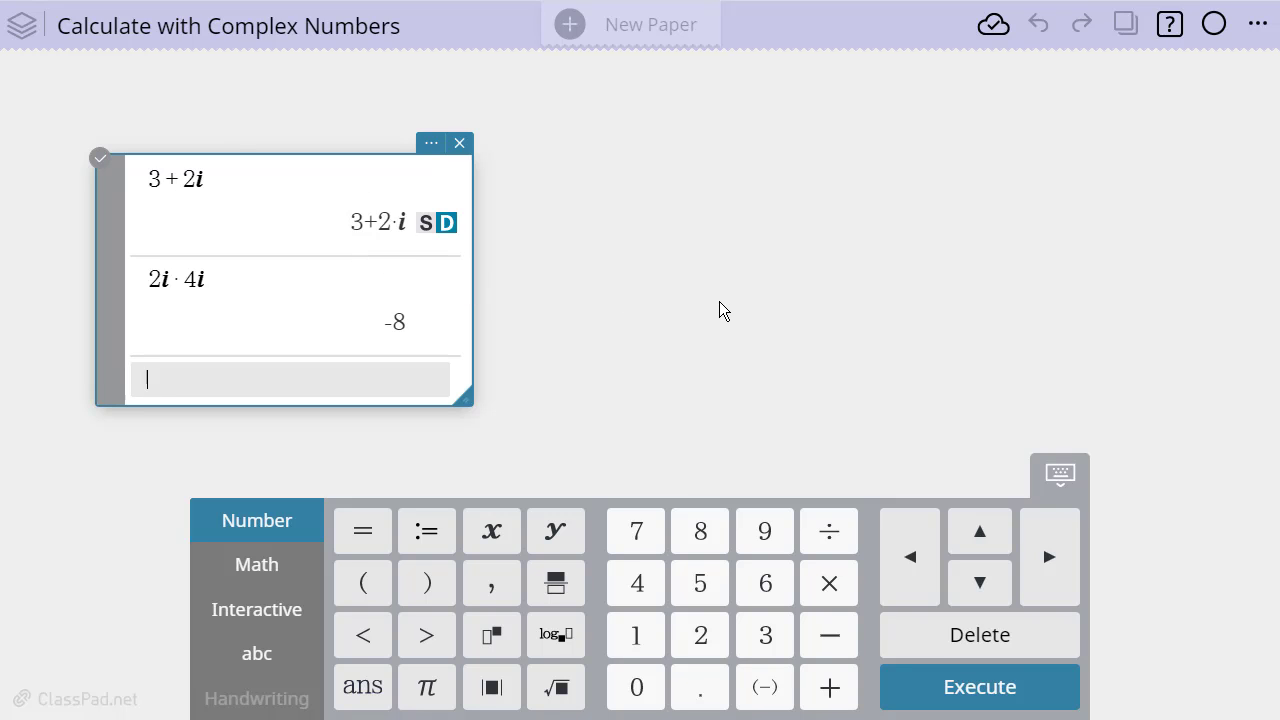
type("arg(")
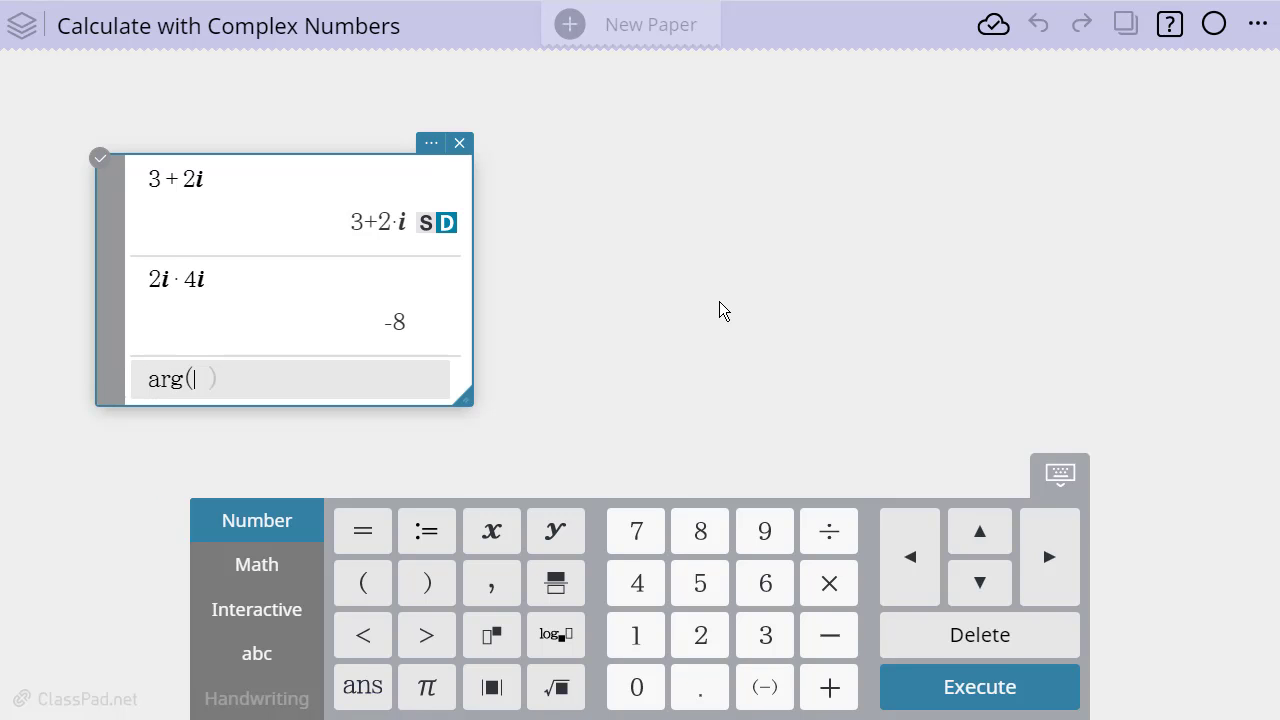
type("3+2")
left_click(268, 569)
left_click(372, 638)
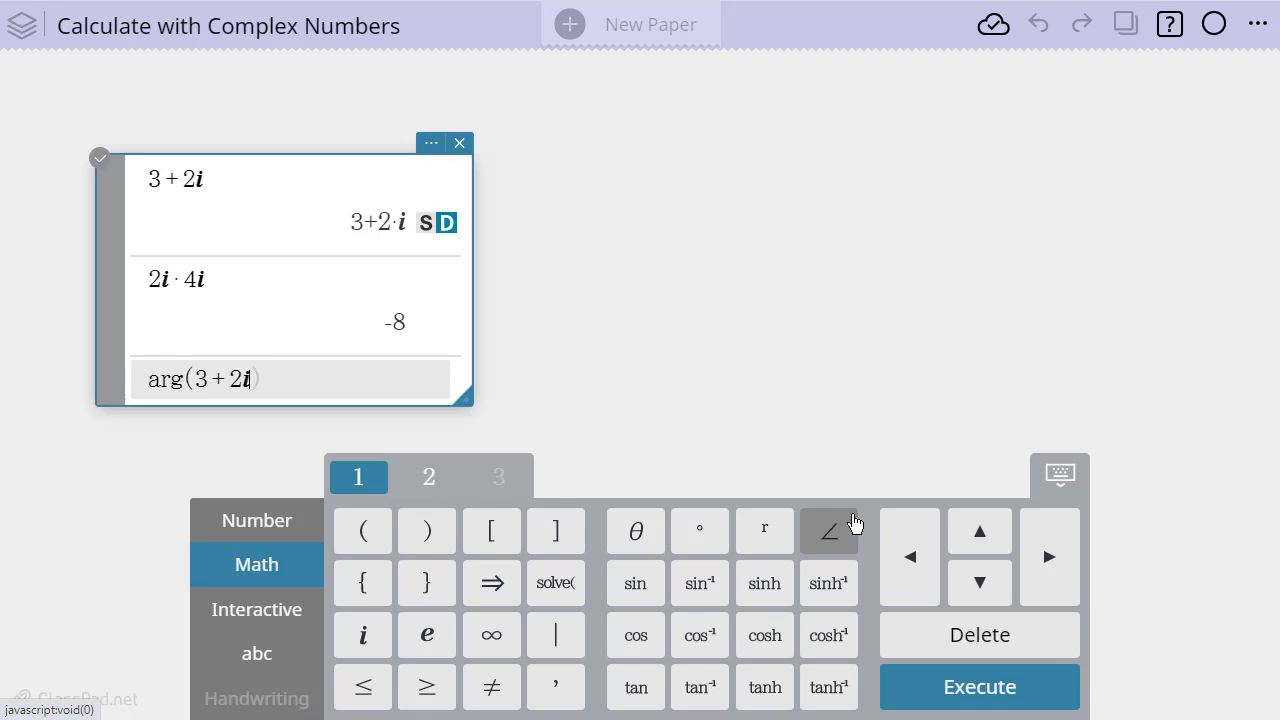
key("Return")
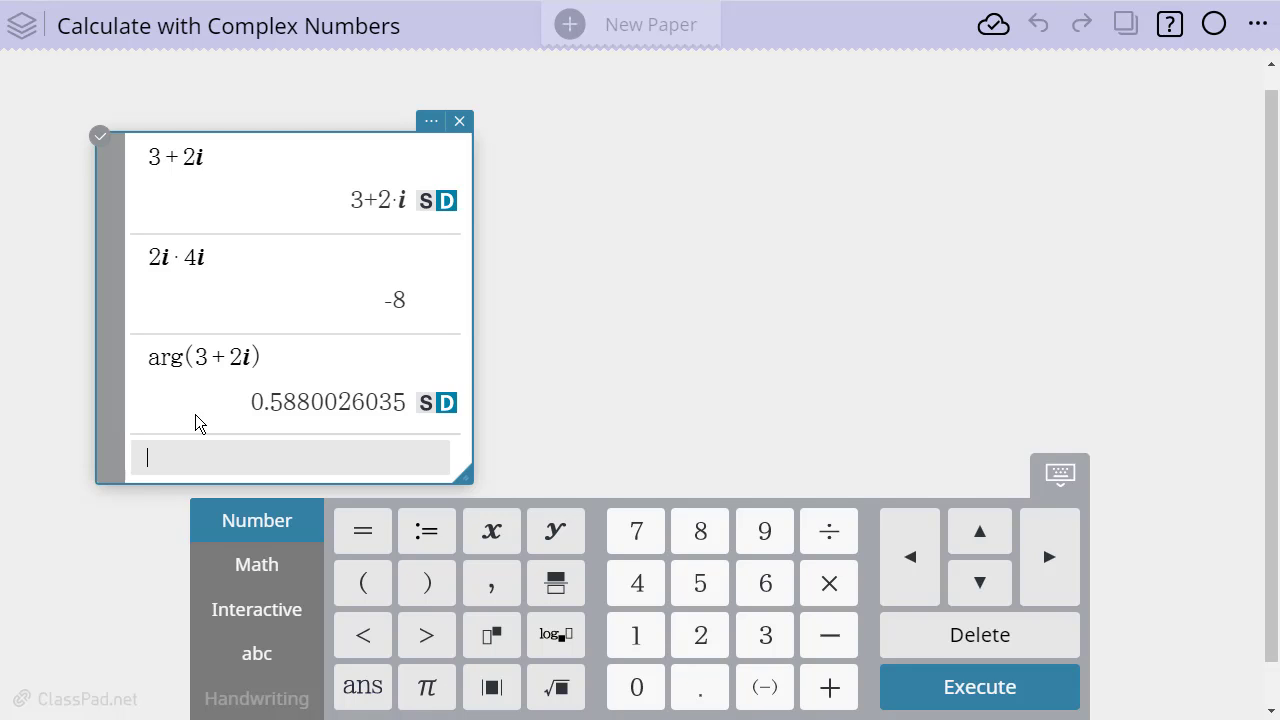
Store the complex number in variable b by executing b:=(3+2i)
type("b")
type(":")
type("=(3")
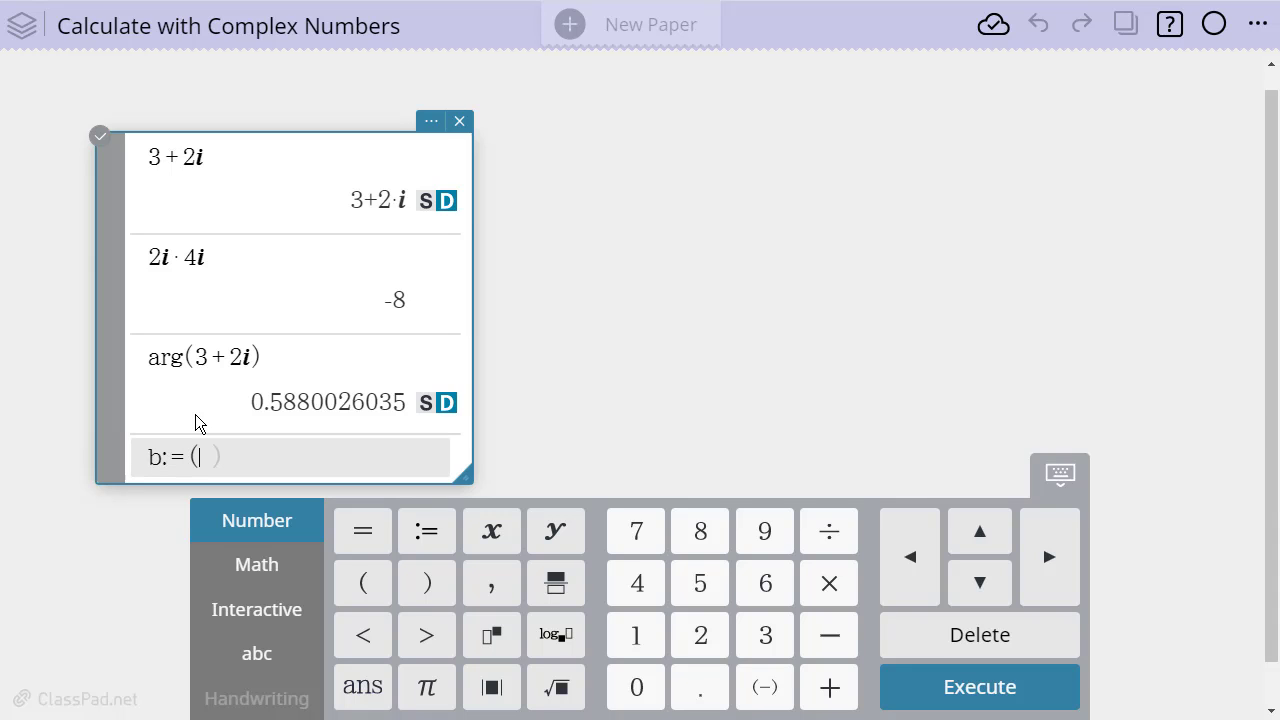
type("+2")
left_click(248, 565)
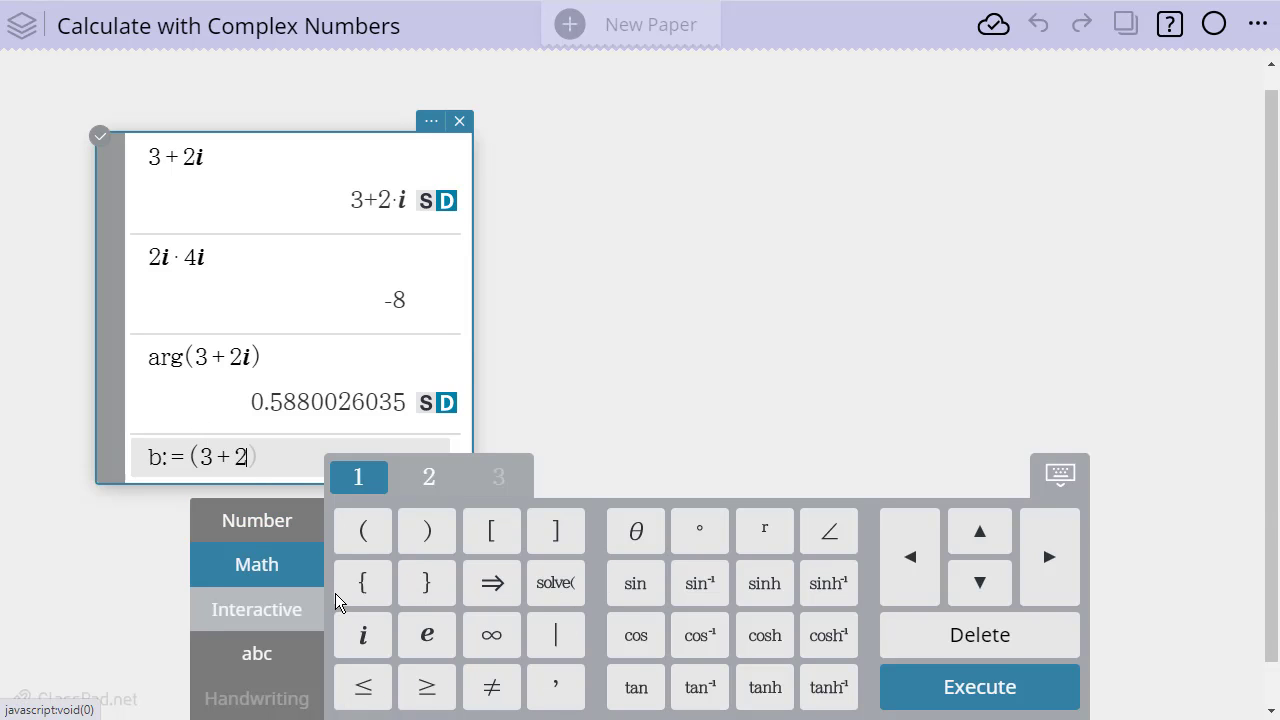
left_click(364, 637)
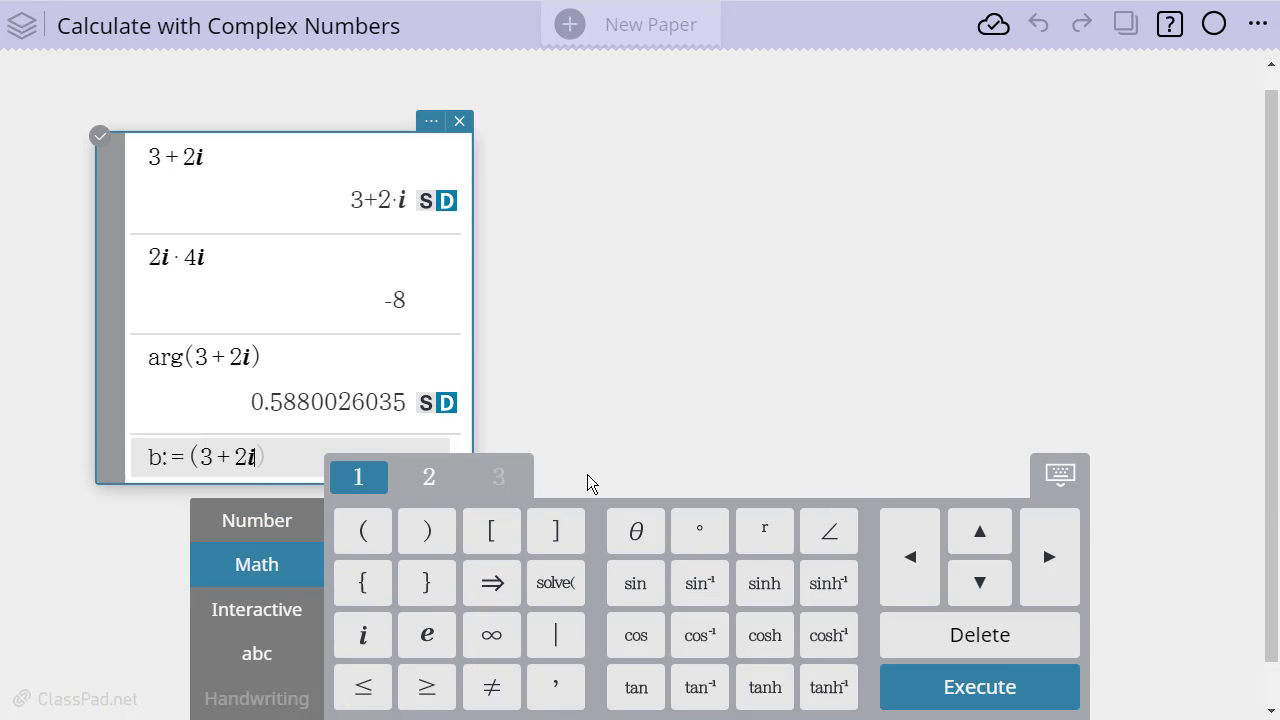
key("Return")
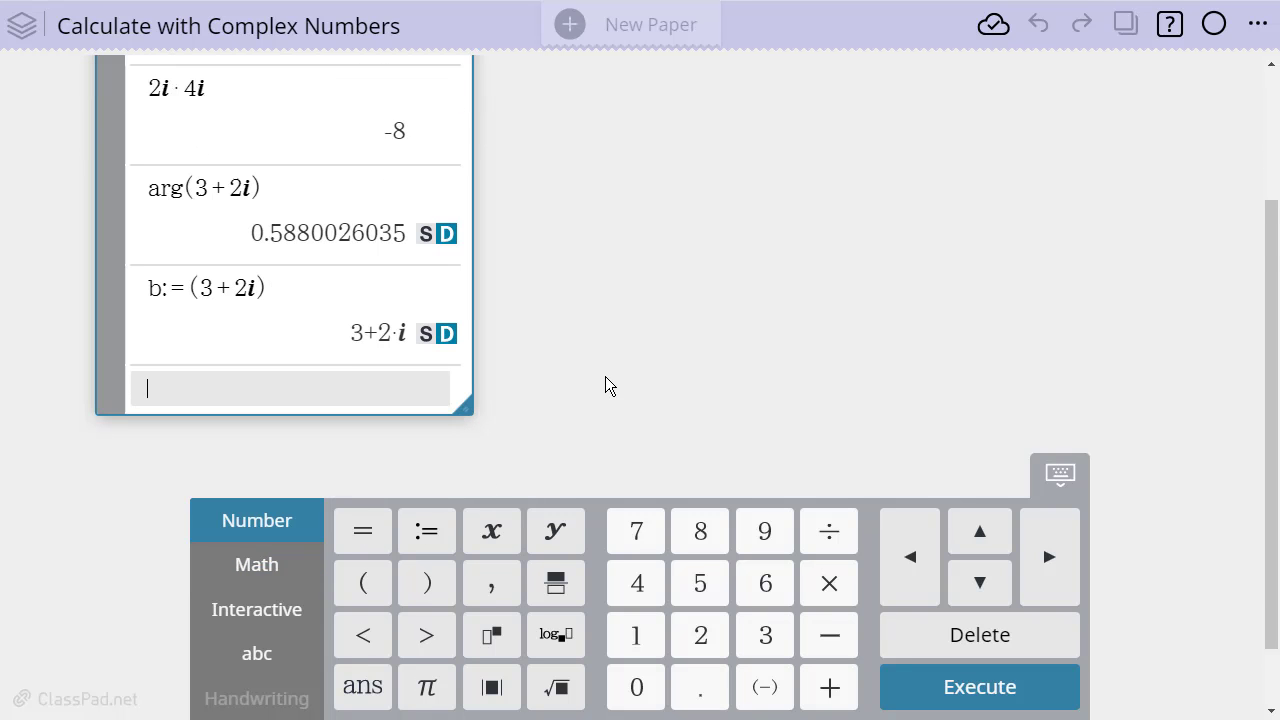
Evaluate arg(b) to get the argument of the stored complex number
scroll(511, 284, "up", 3)
scroll(511, 284, "down", 2)
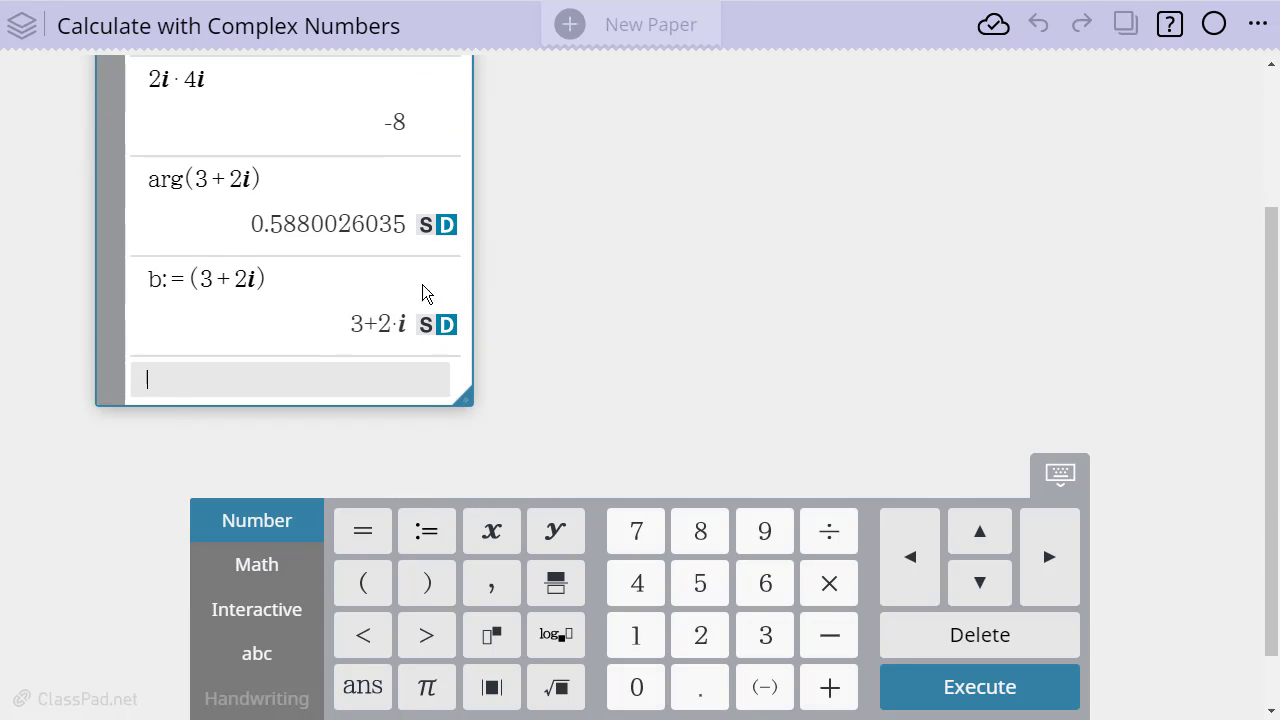
type("ar")
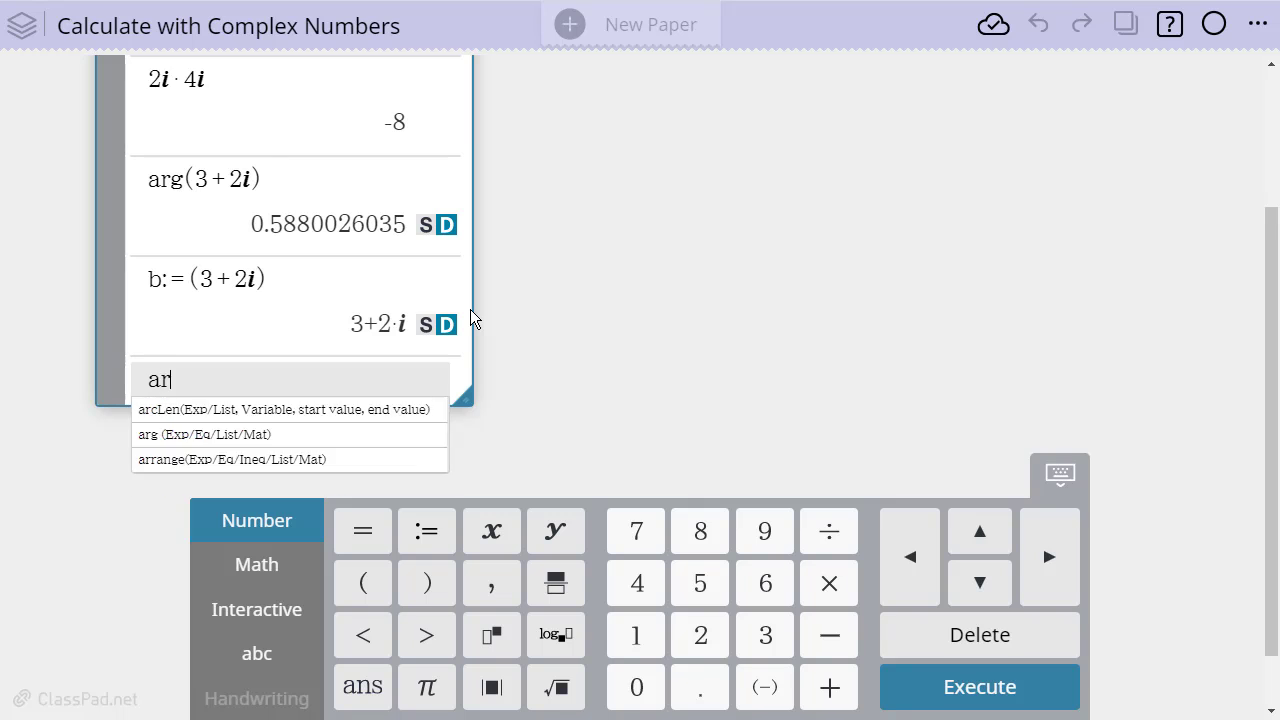
type("g(b)")
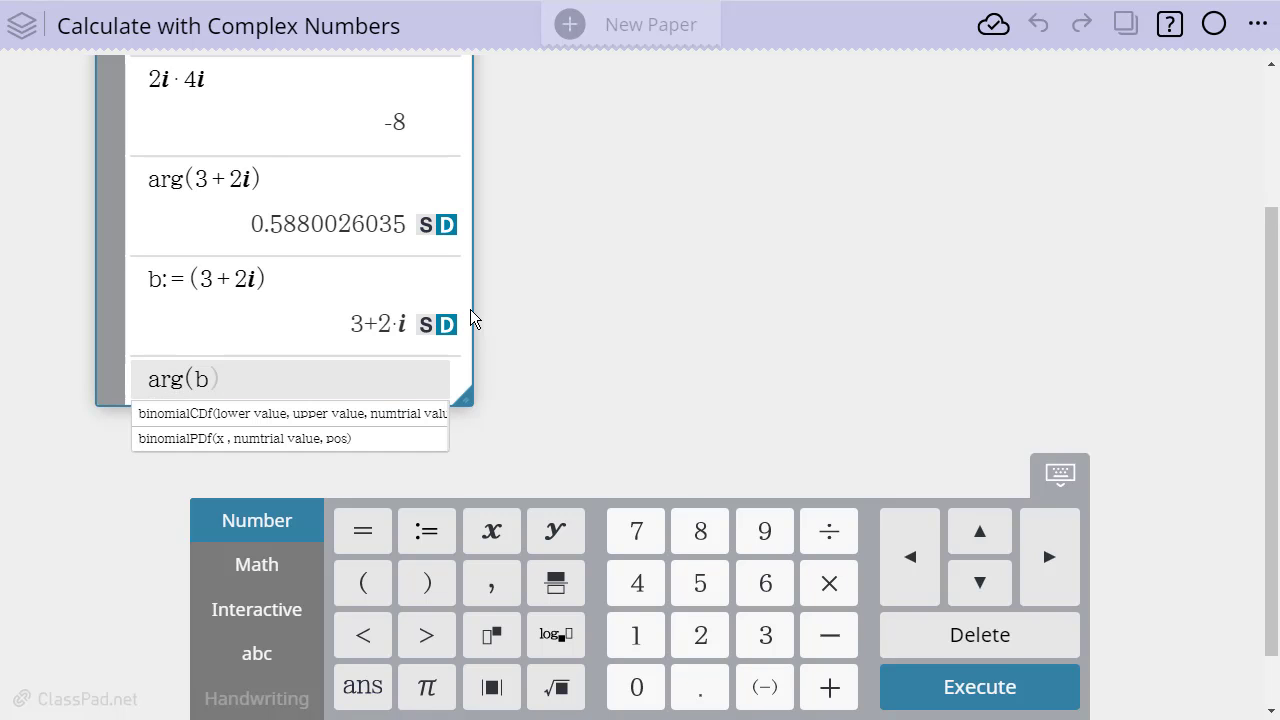
key("Return")
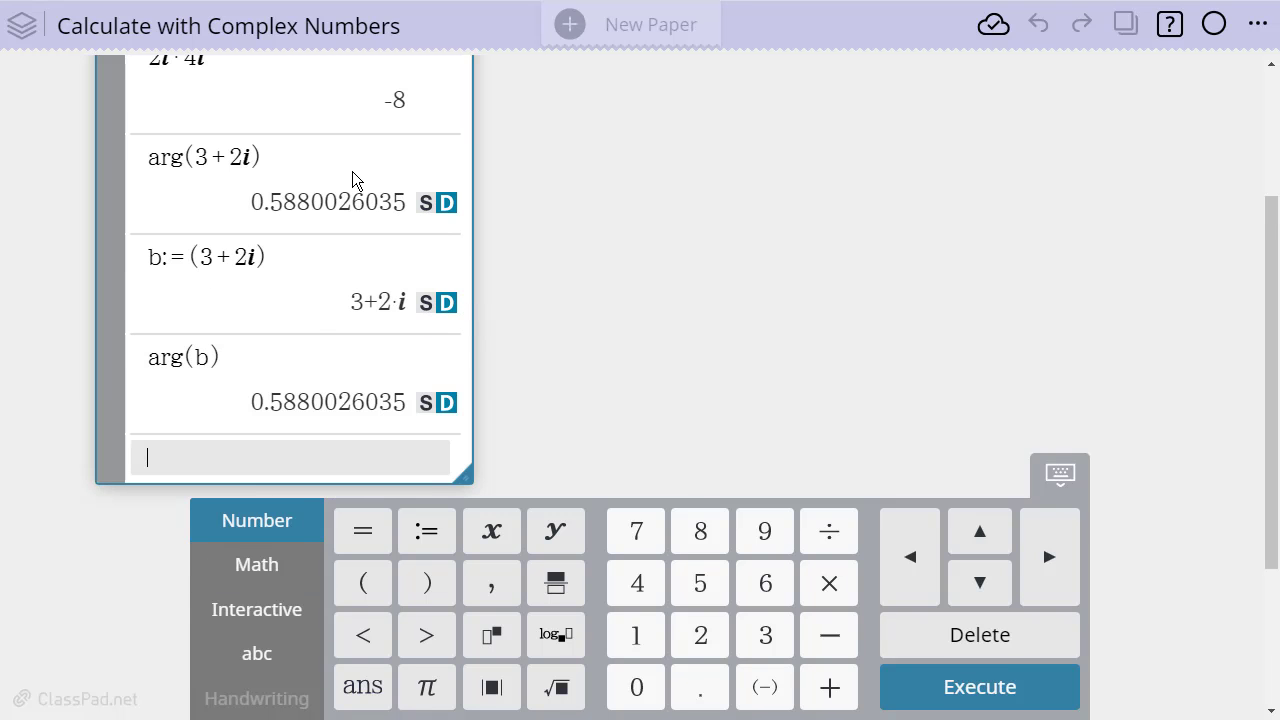
Enter con(b) on the next line with the on-screen keyboard hidden, and execute it
left_click(250, 270)
type("con")
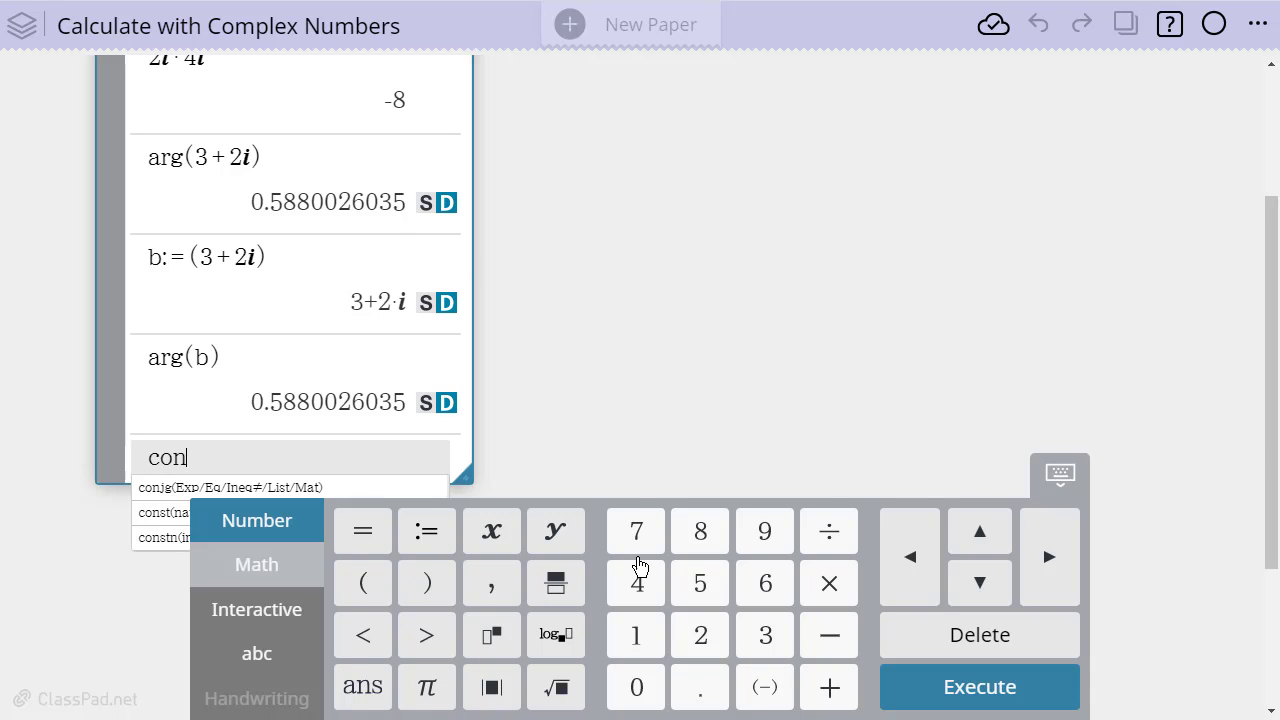
left_click(1062, 480)
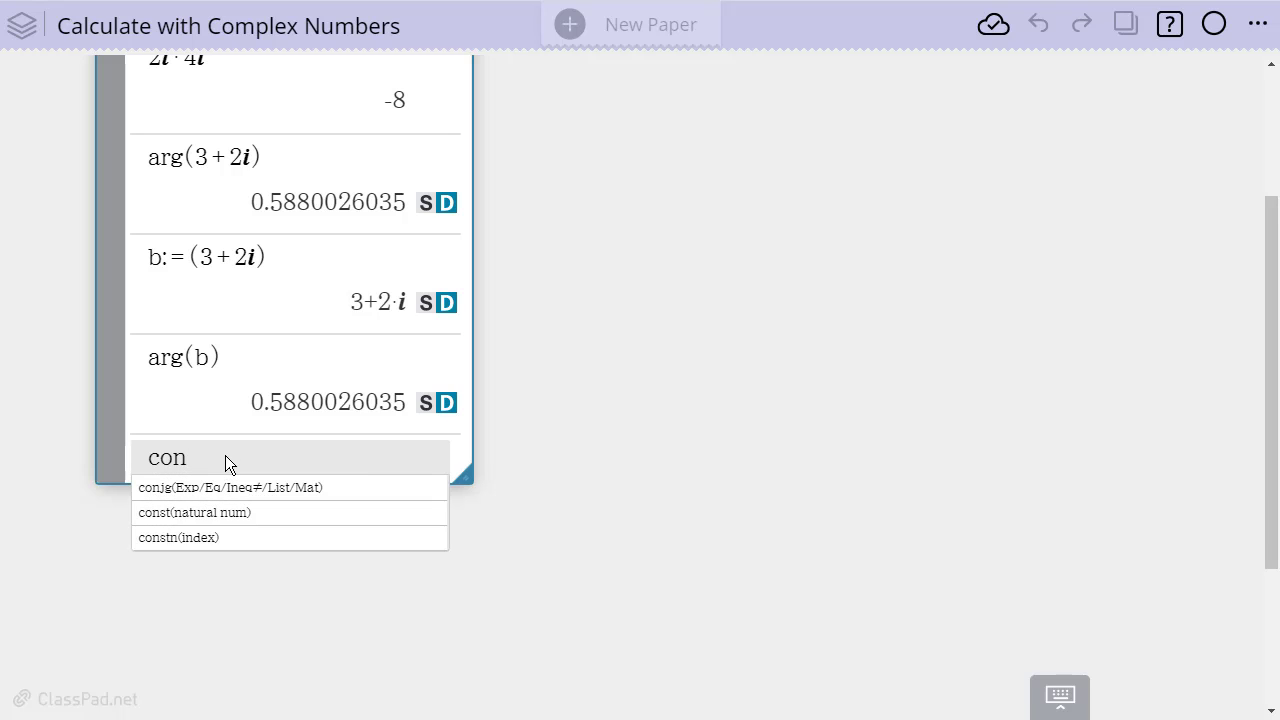
type("(b)")
key("Return")
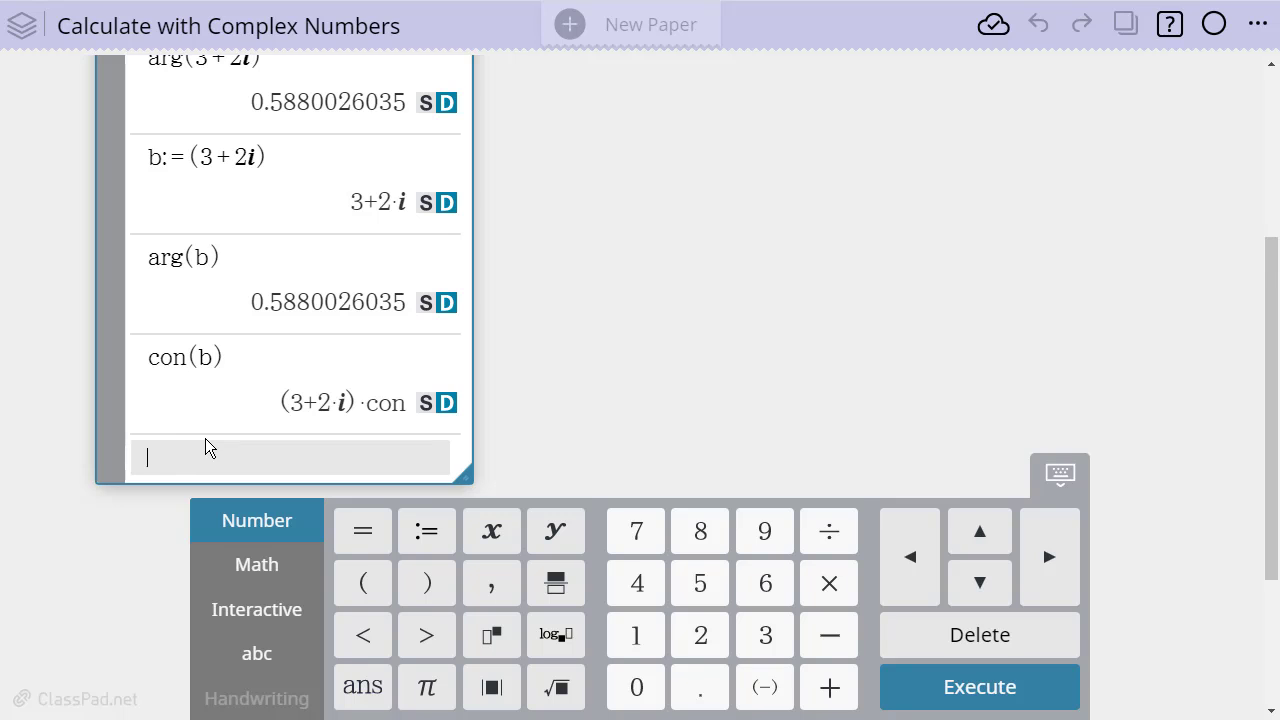
Evaluate re(b) to get the real part of the stored complex number
type("re")
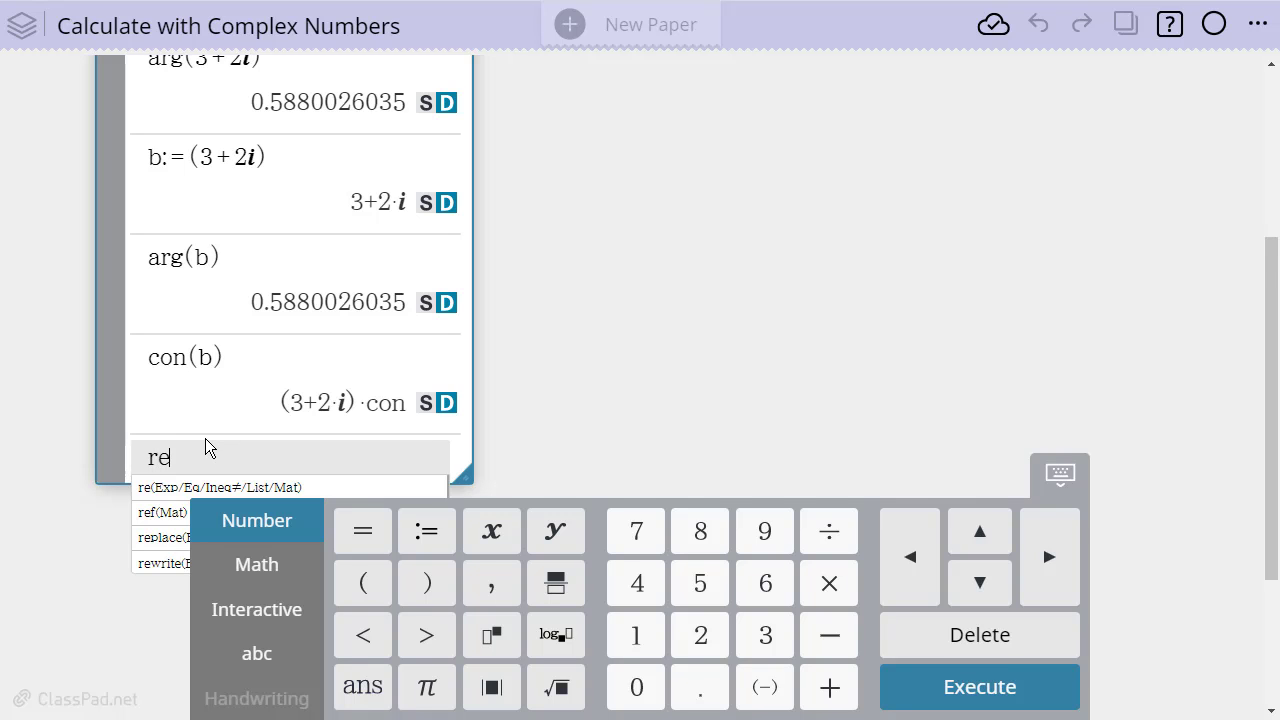
type("(b)")
key("Return")
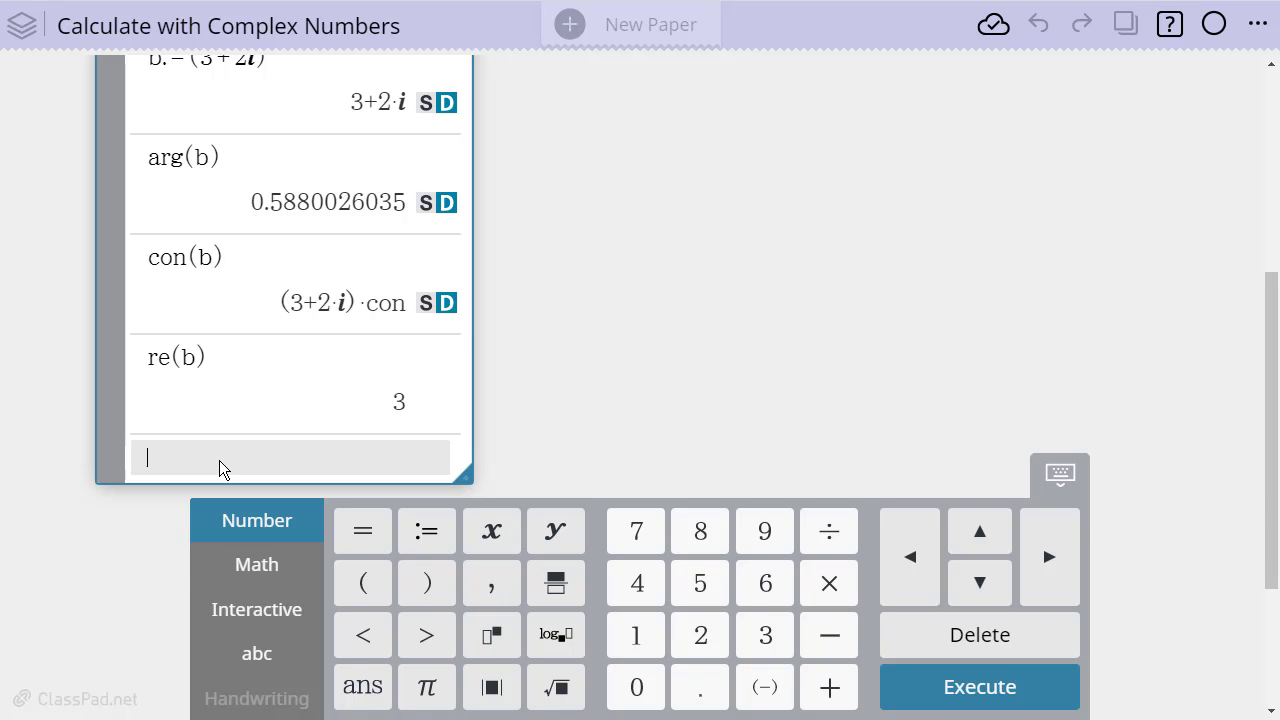
Evaluate im(b) to get the imaginary part of the stored complex number
type("im(b")
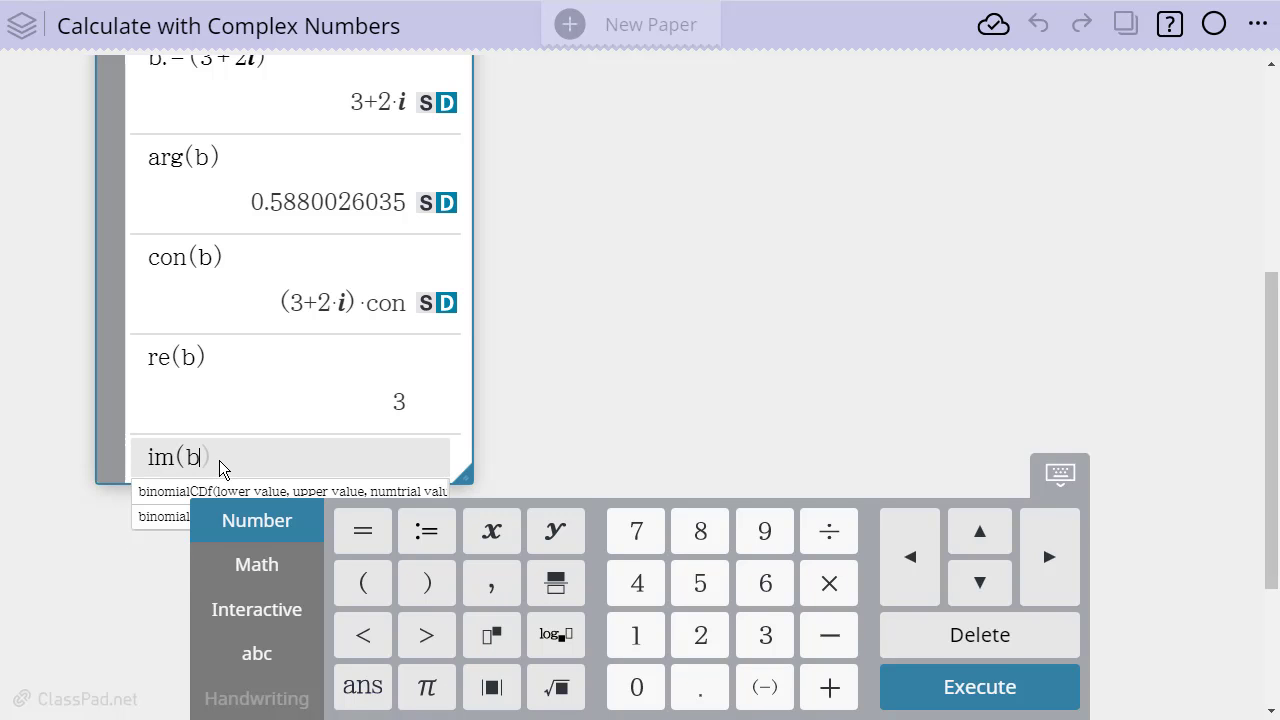
type(")")
key("Return")
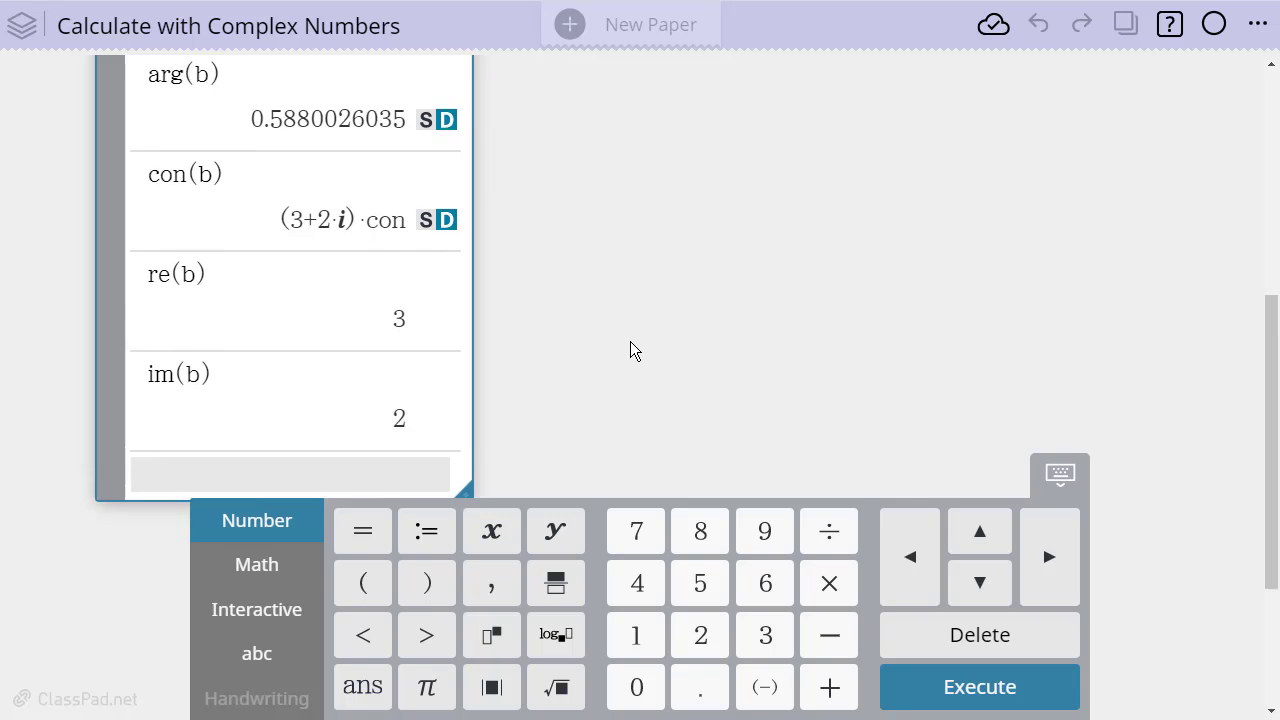
Evaluate im(3+2i) on the next line, entering the complex number directly instead of the variable
scroll(204, 362, "up", 5)
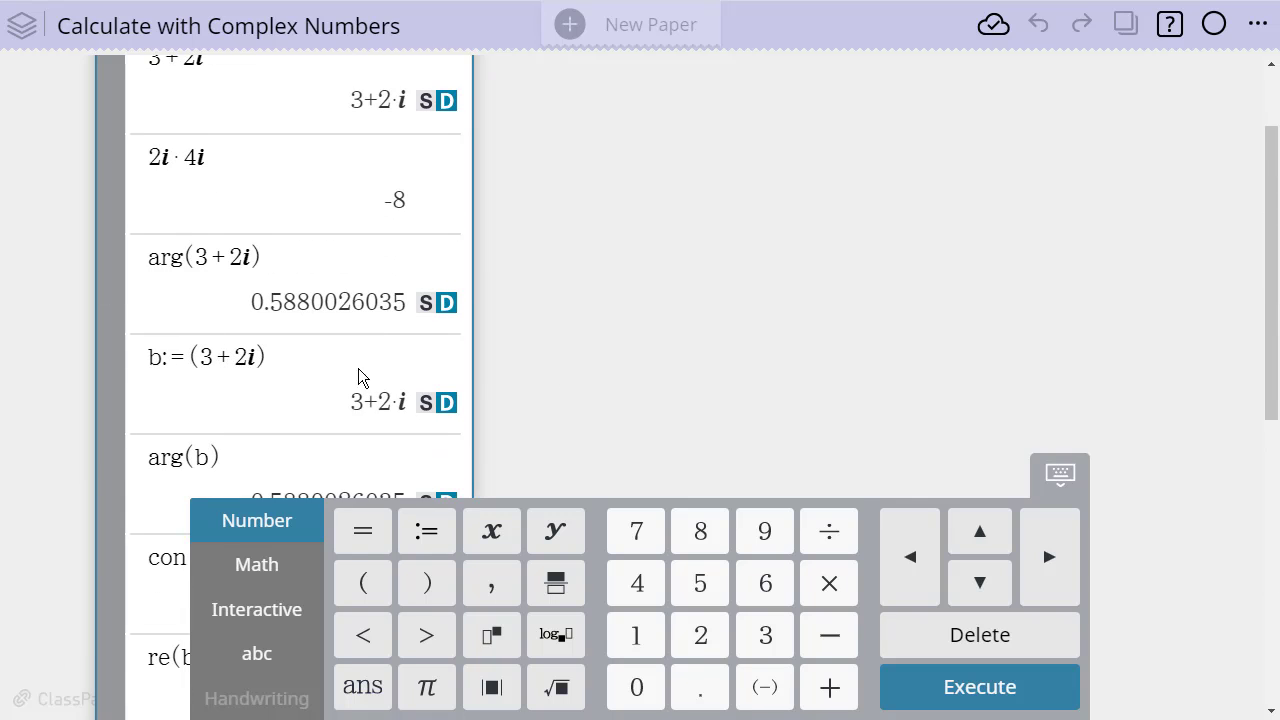
scroll(363, 372, "down", 5)
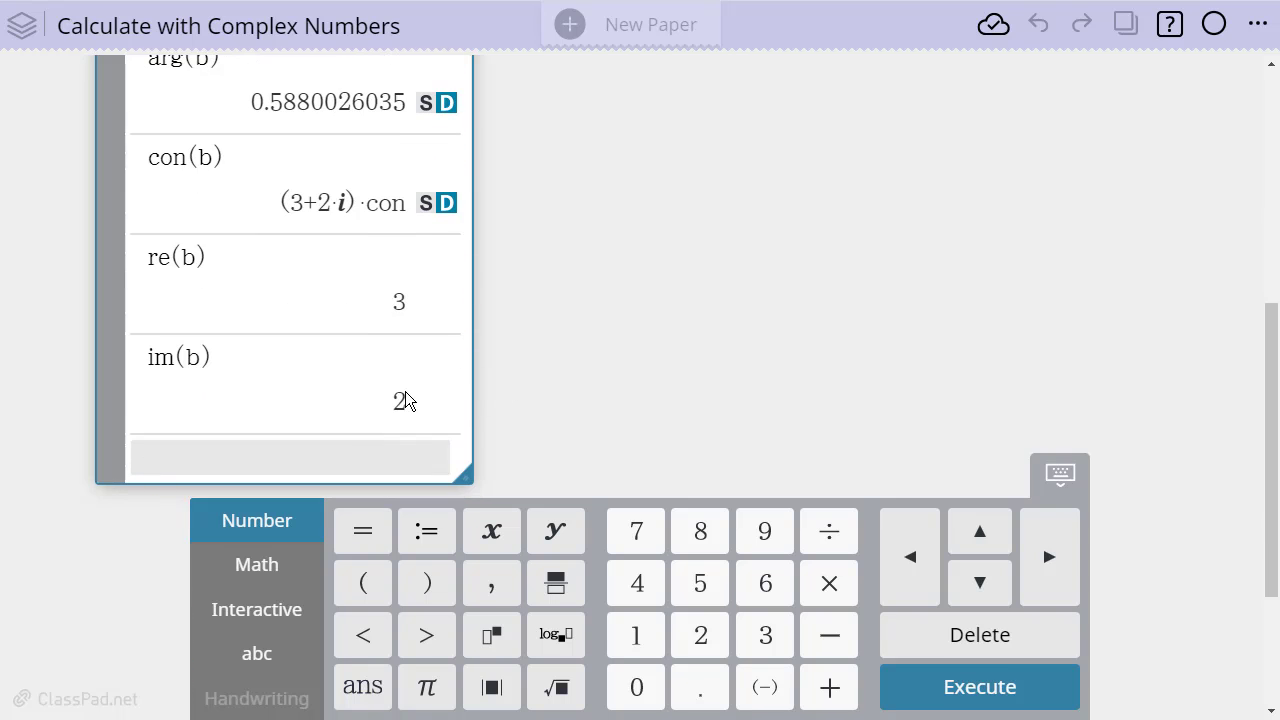
type("im(")
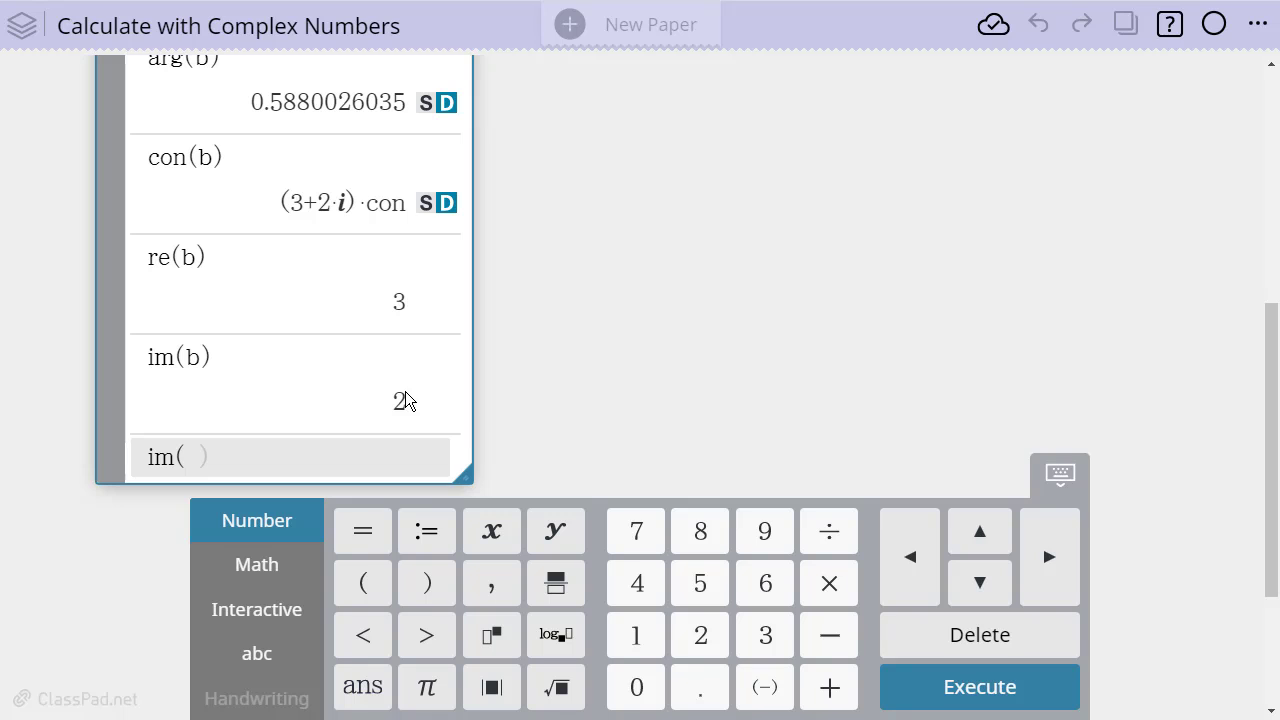
type("3+2")
left_click(258, 570)
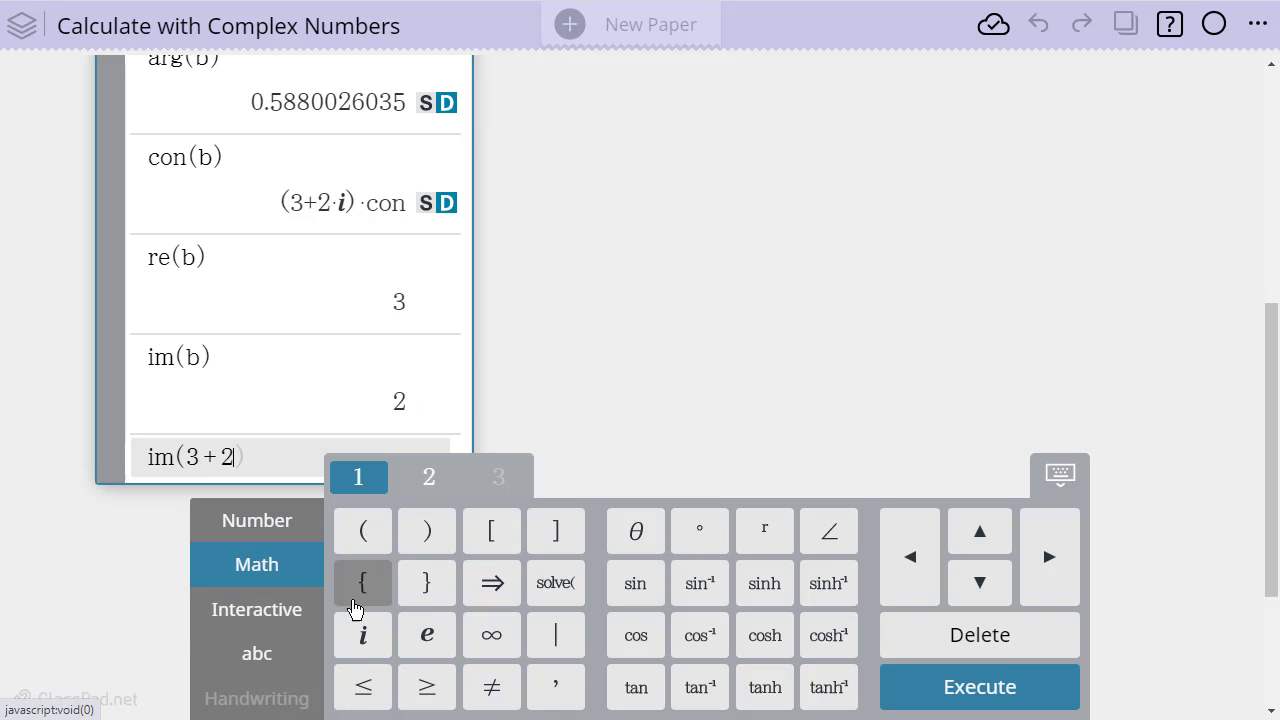
left_click(363, 635)
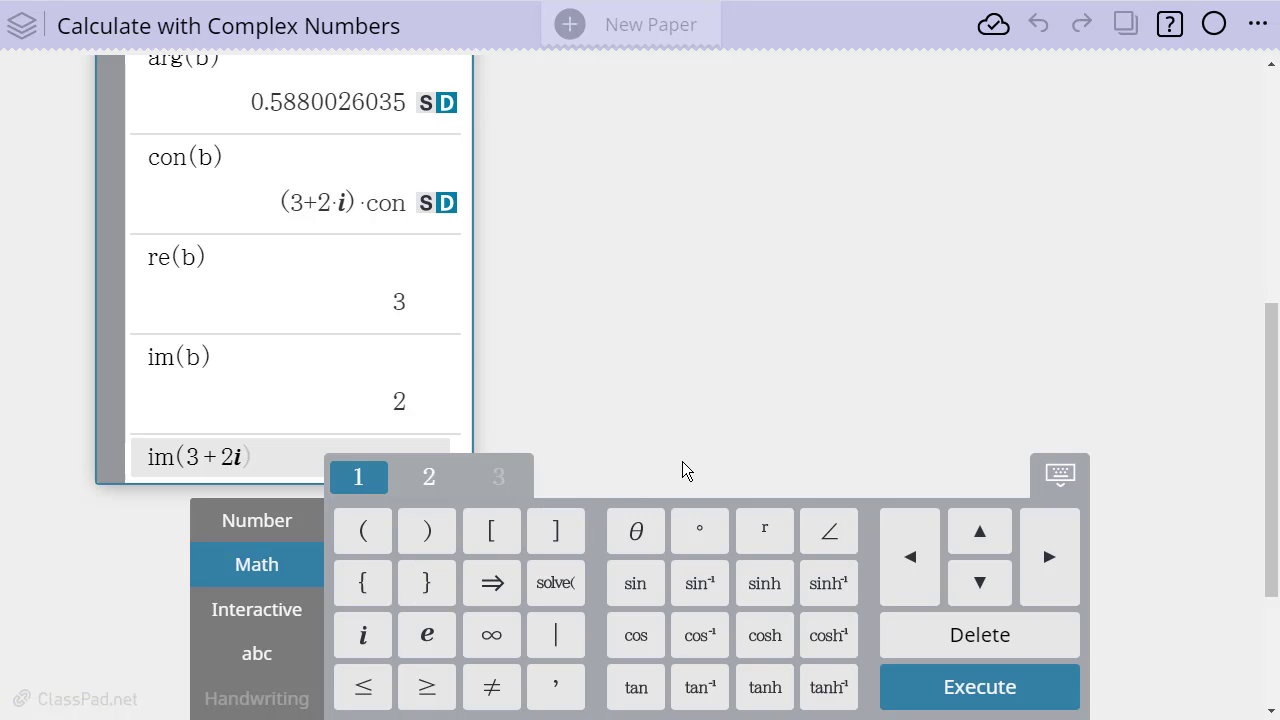
key("Return")
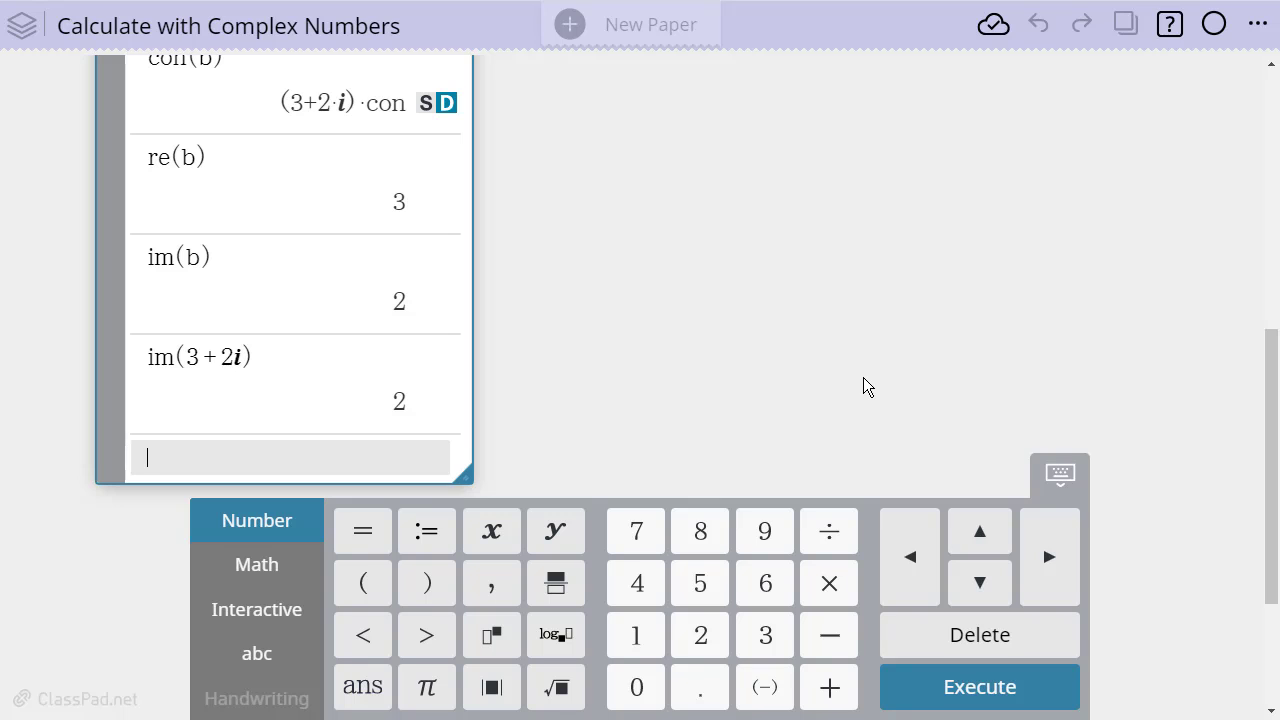
Convert b to polar form with compToPol(b) and widen the calculation note to fit the whole result
type("com")
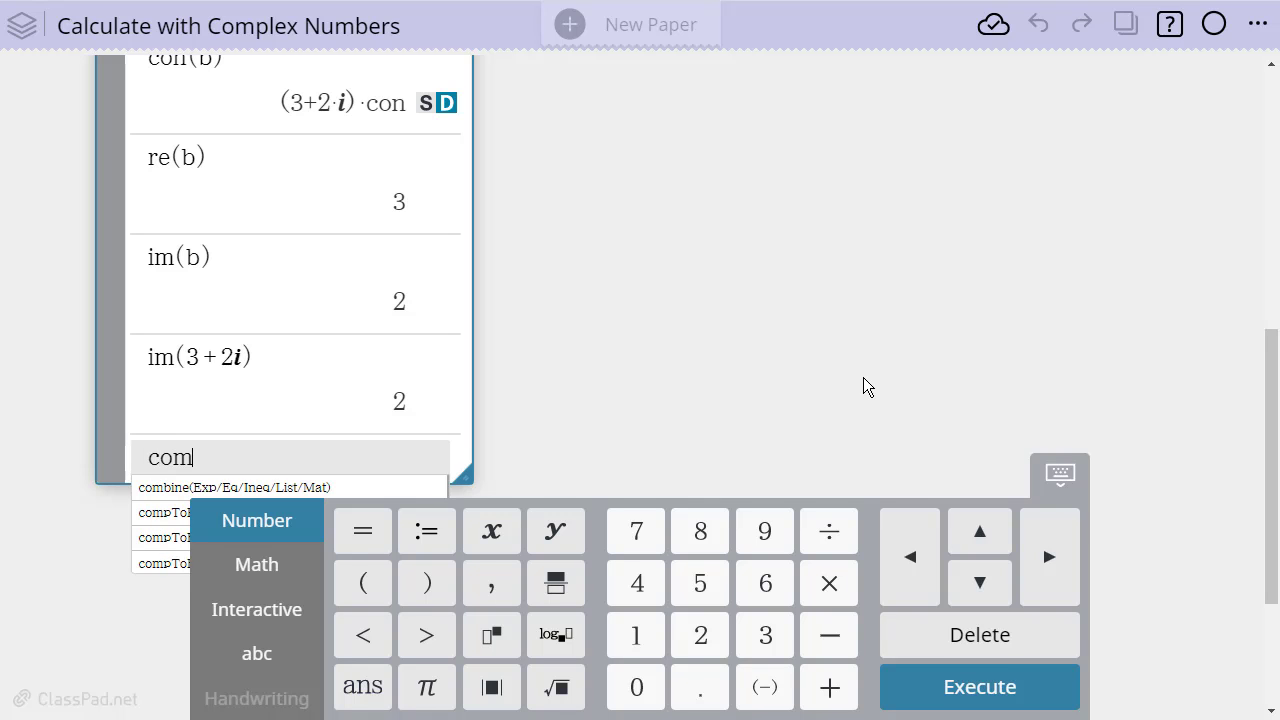
type("pTo")
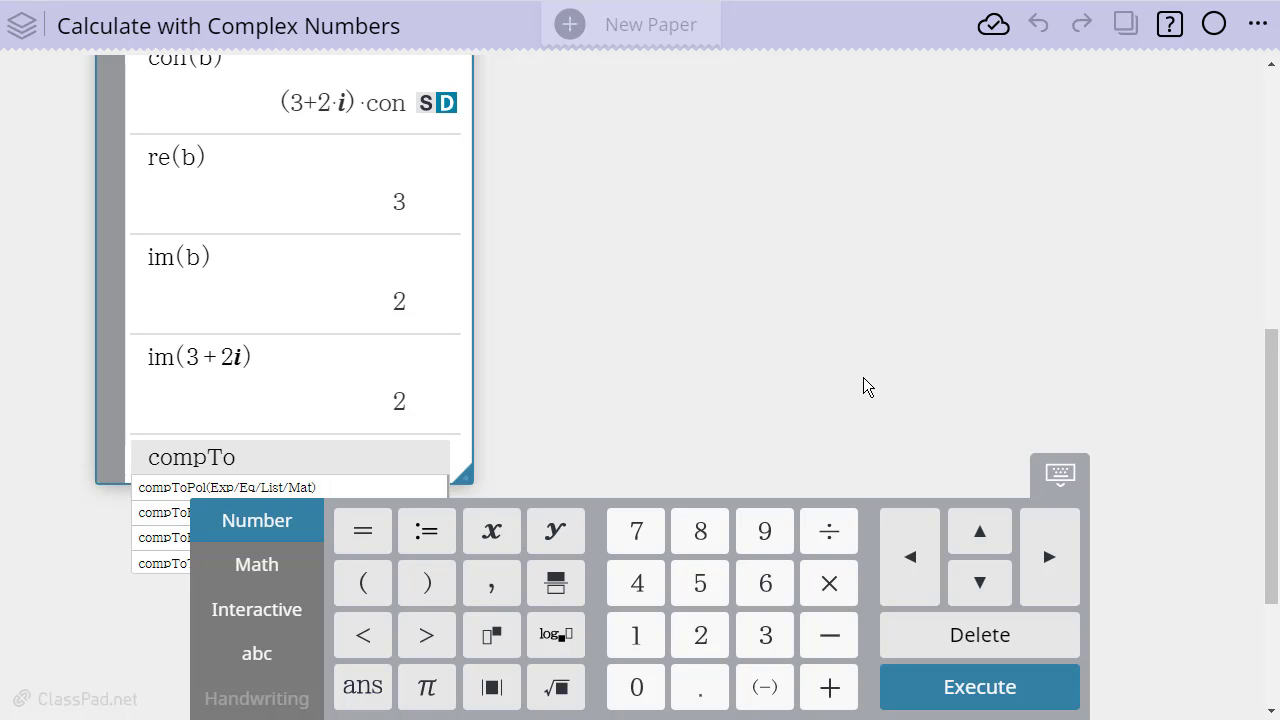
type("Pol")
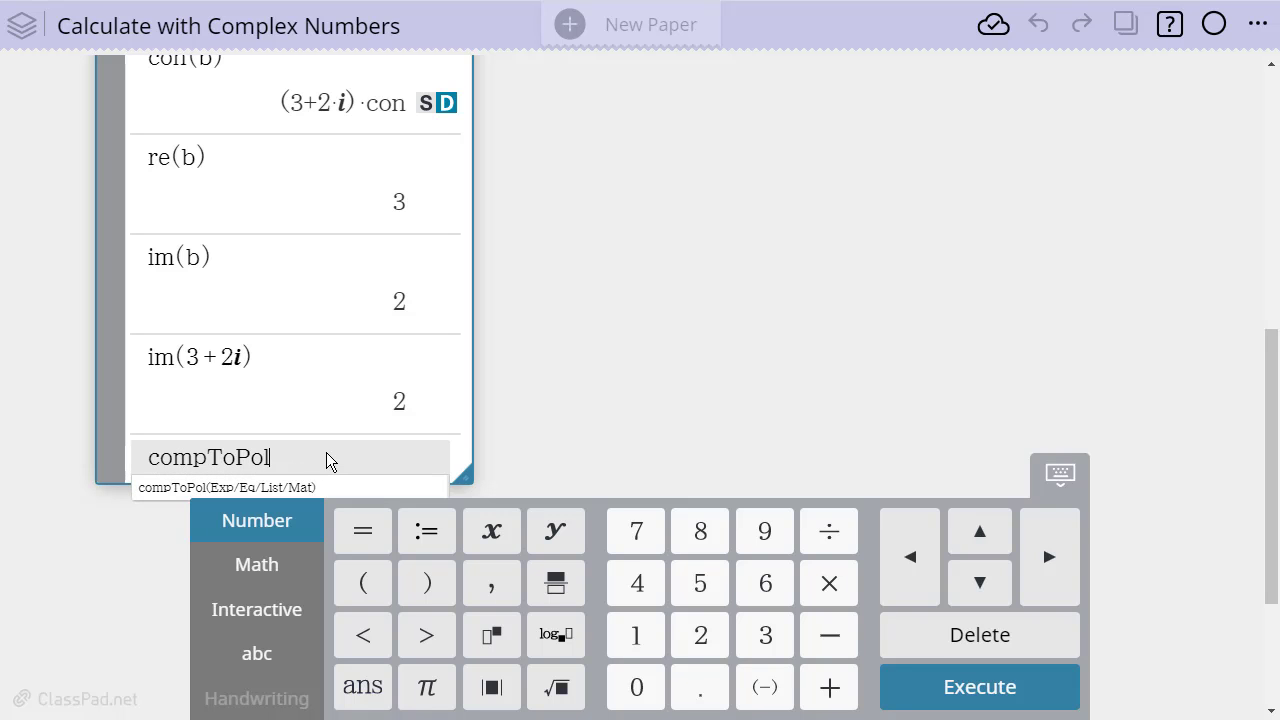
type("(b")
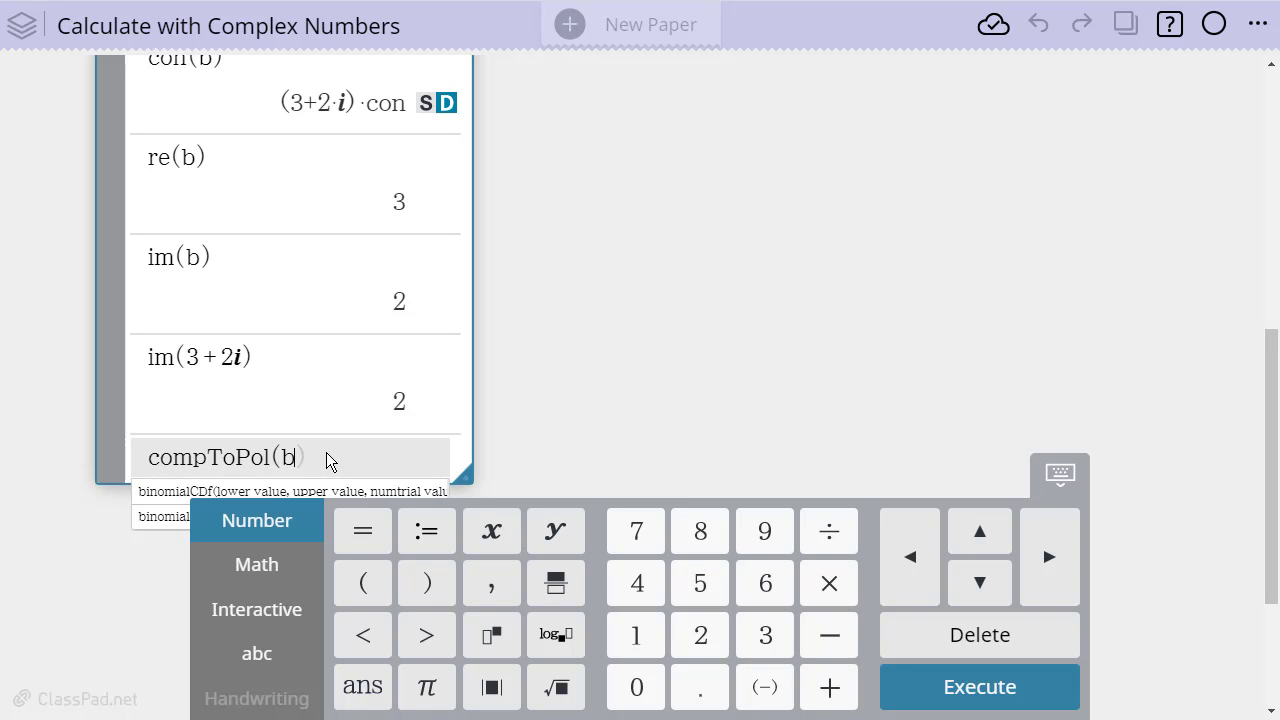
type(")")
key("Return")
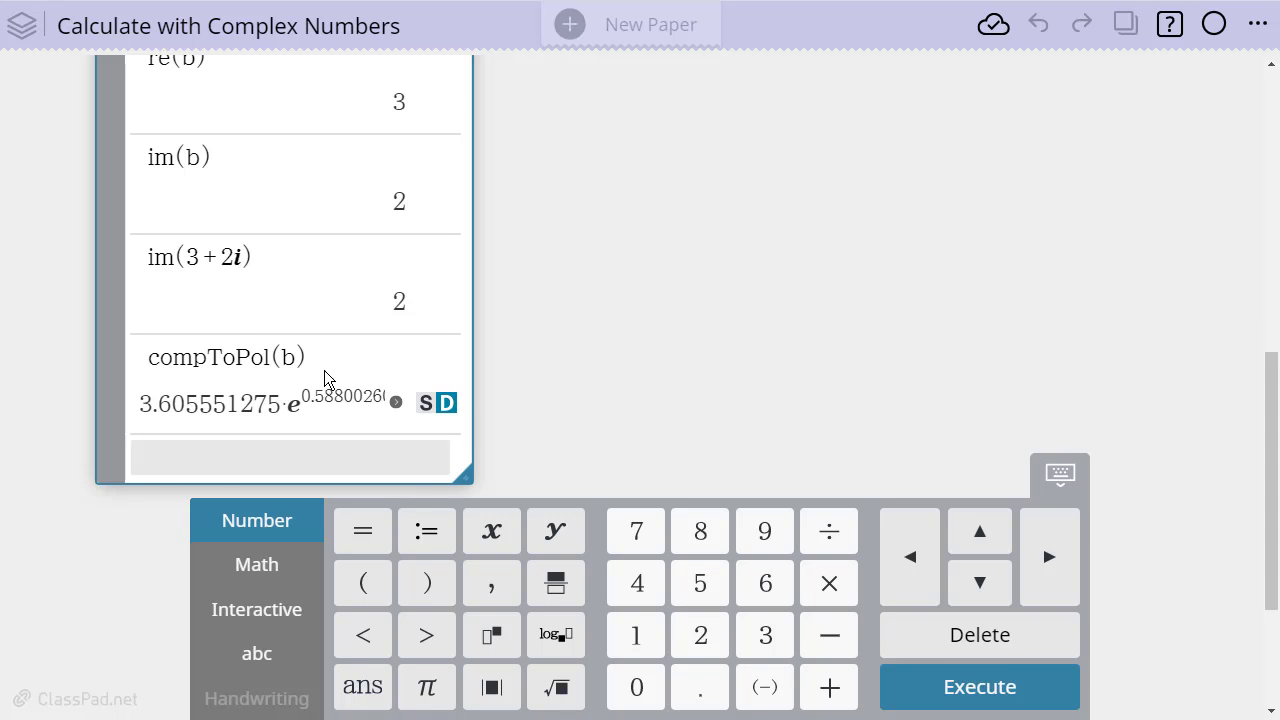
left_click_drag(472, 415, 833, 397)
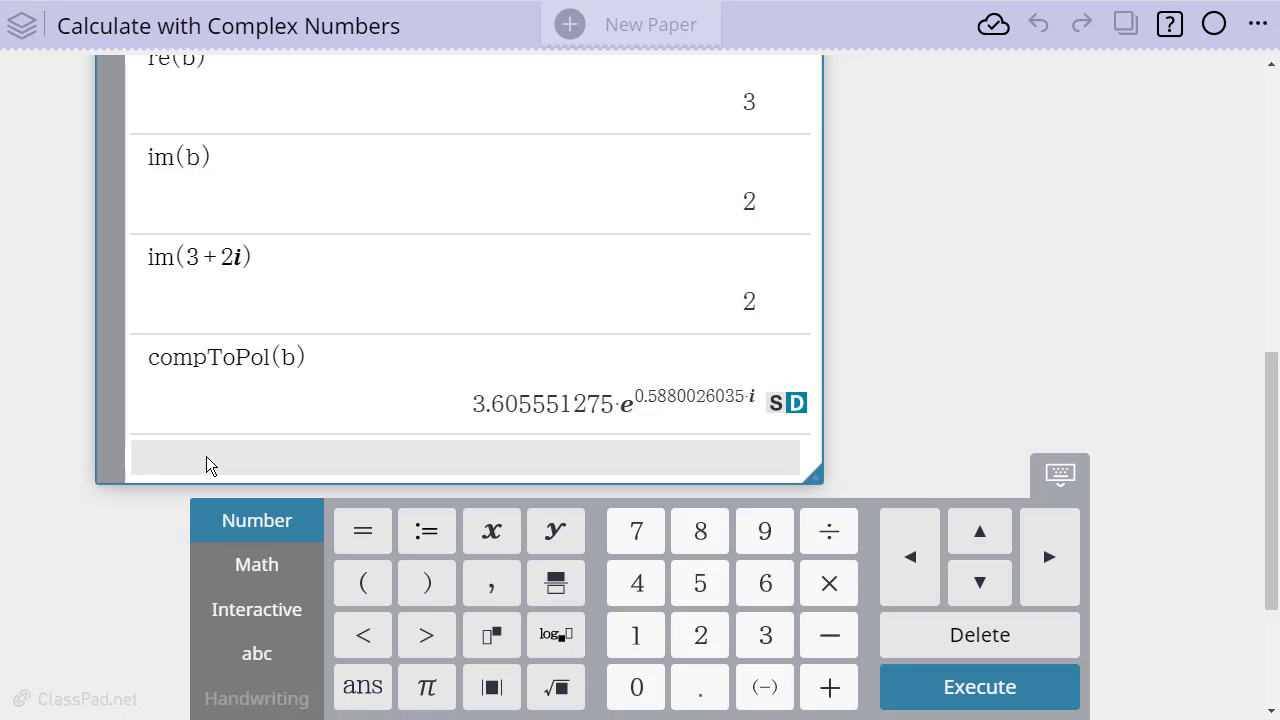
Convert b to trigonometric form using the suggested compToTrig function, and widen the calculation note to fit the result
type("comp")
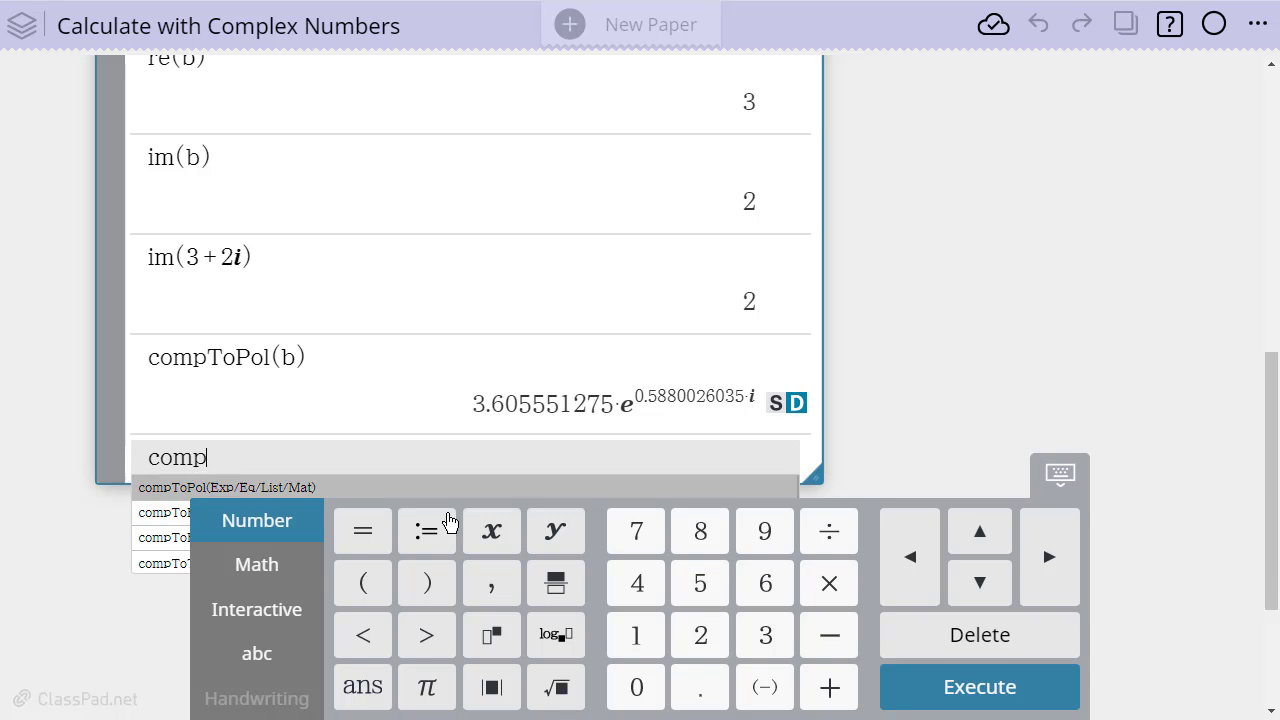
left_click(1052, 488)
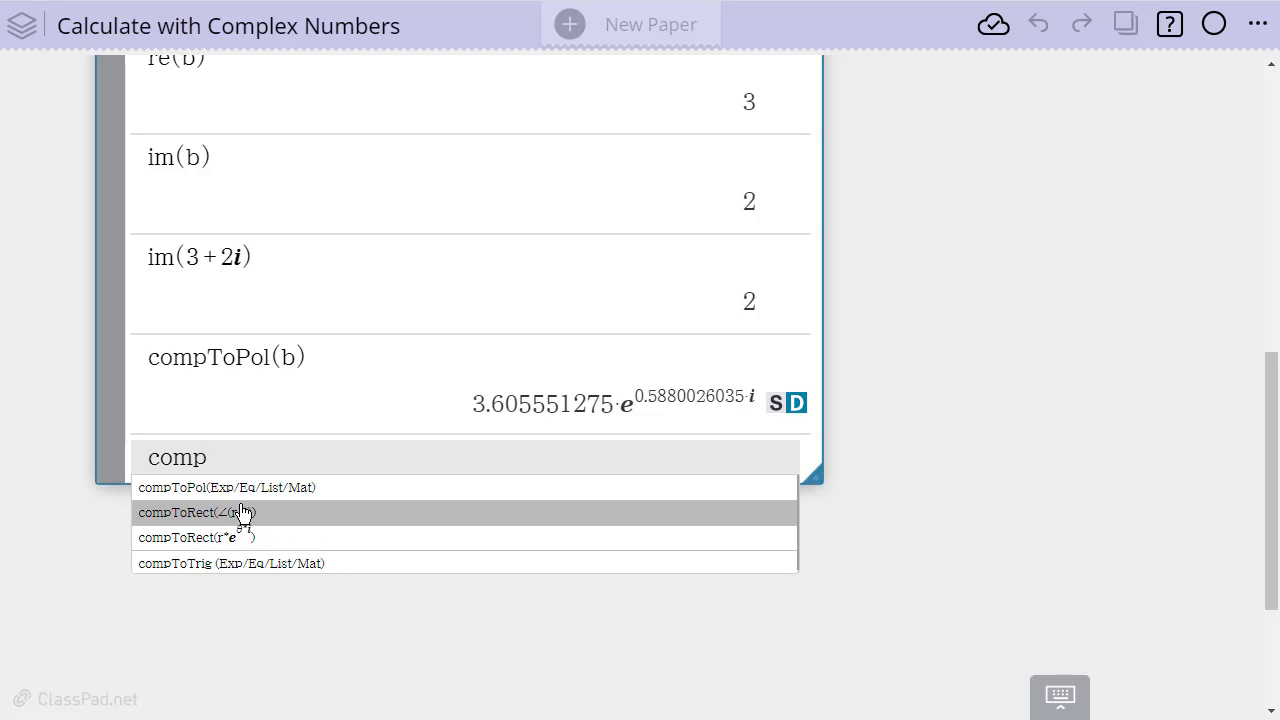
left_click(230, 566)
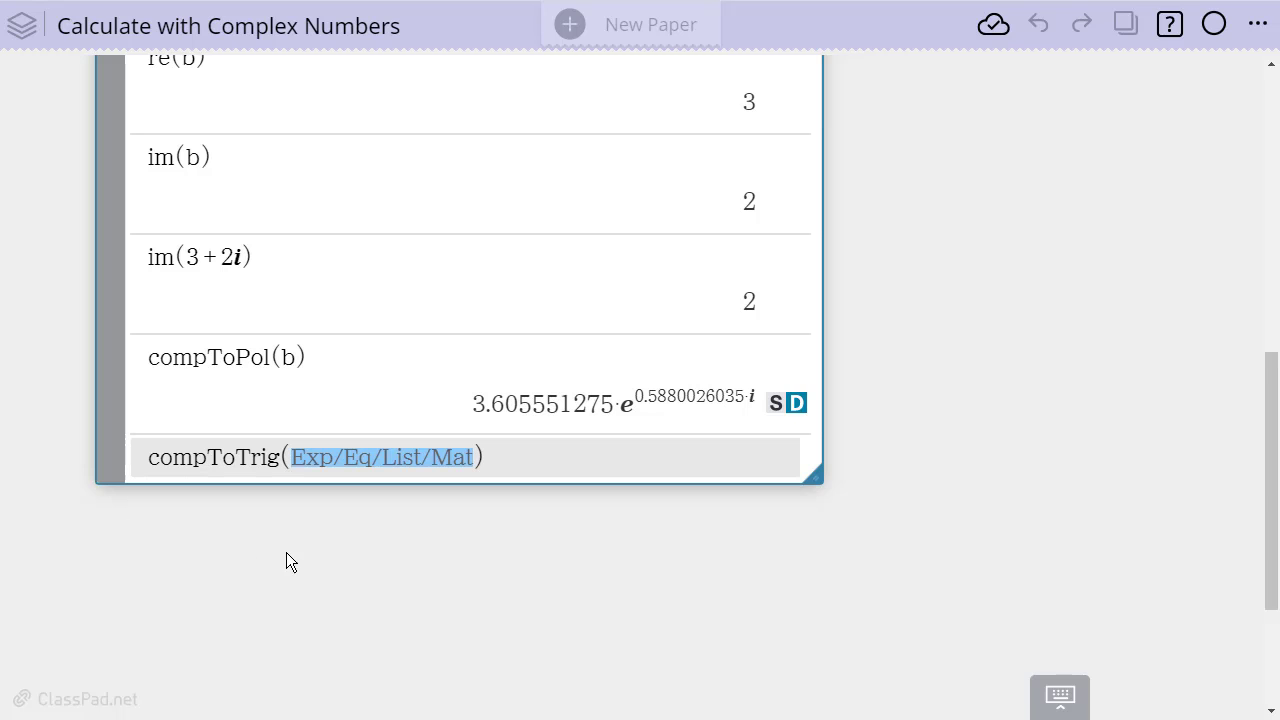
type("b")
key("Return")
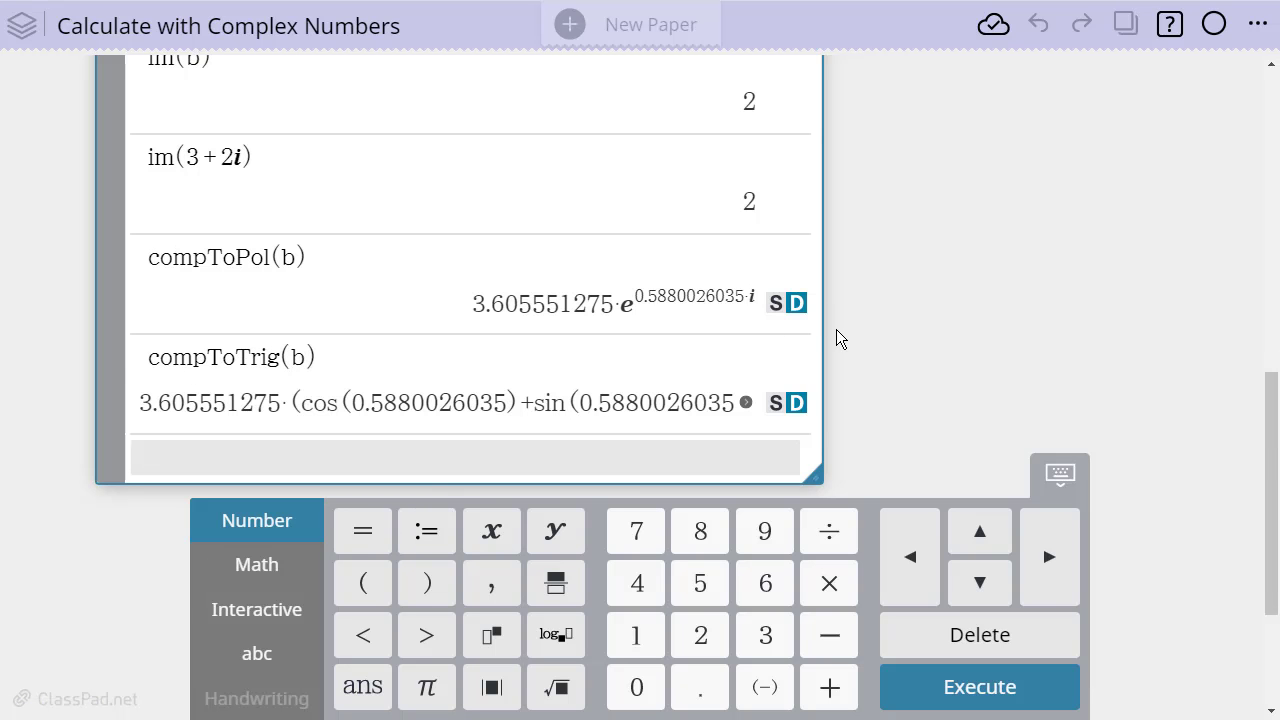
left_click_drag(822, 353, 995, 352)
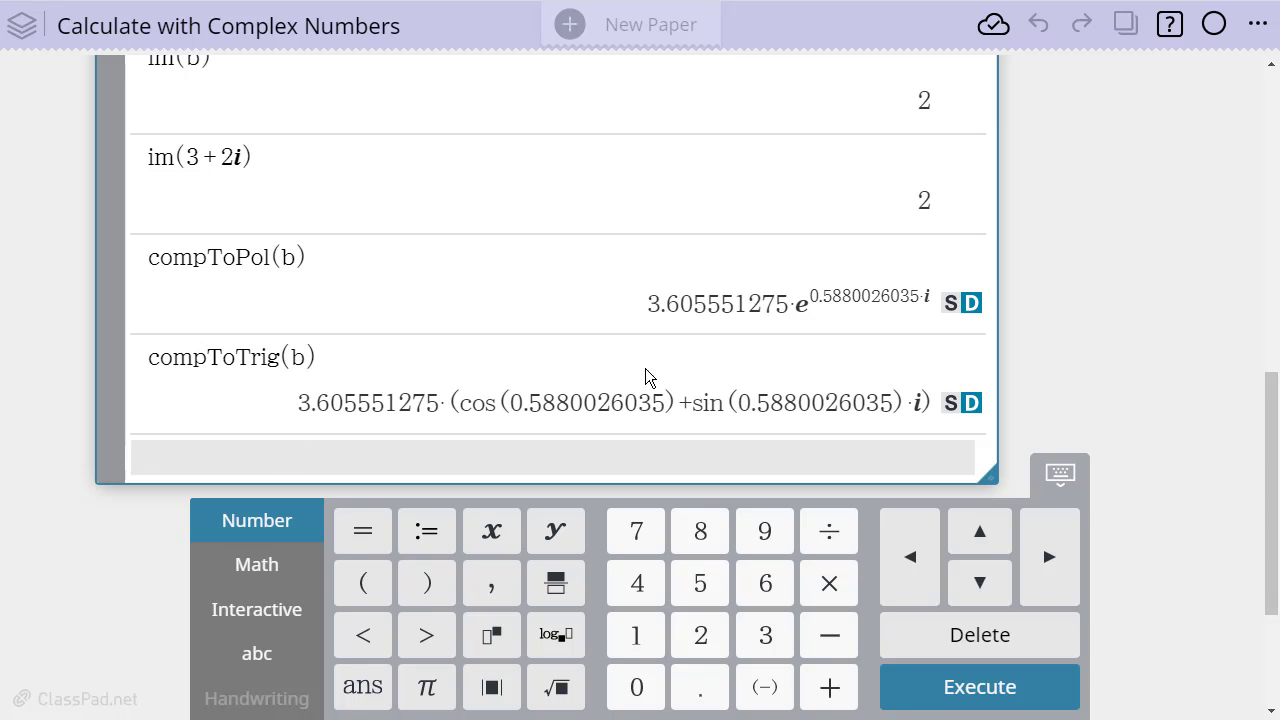
Look through the Complex section of the online Function List, and return to the paper
left_click(1169, 24)
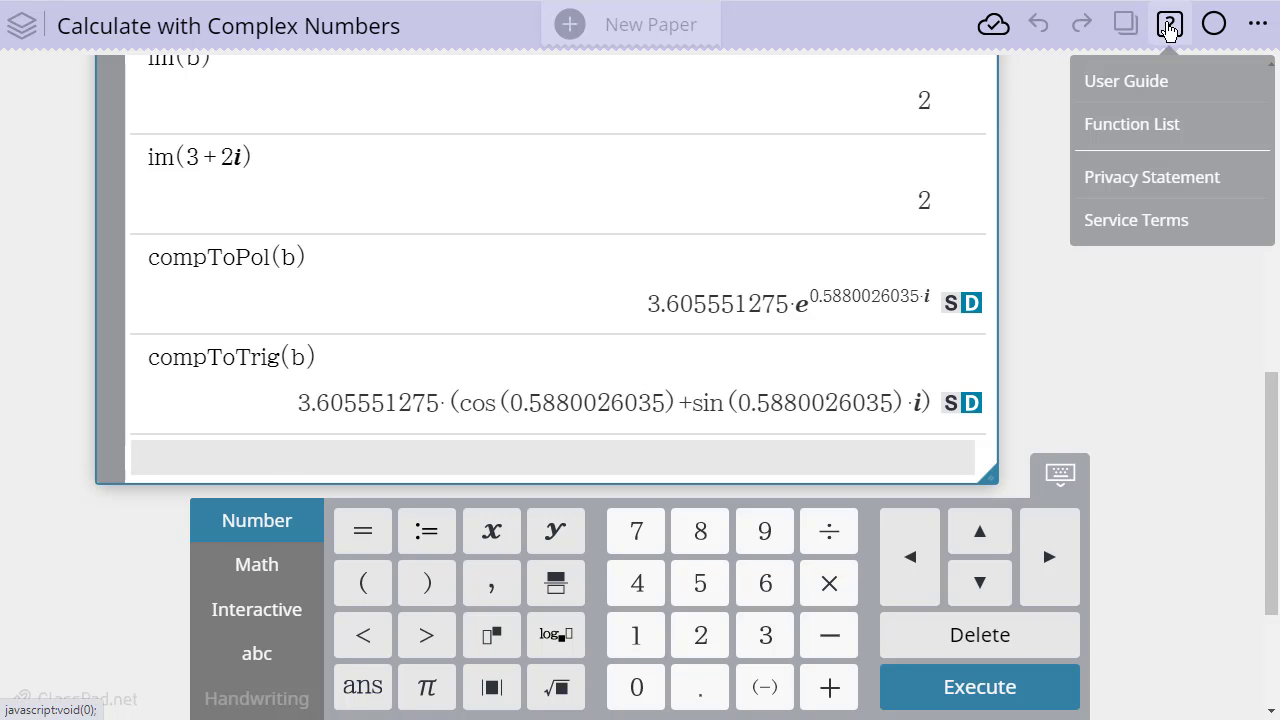
left_click(1150, 128)
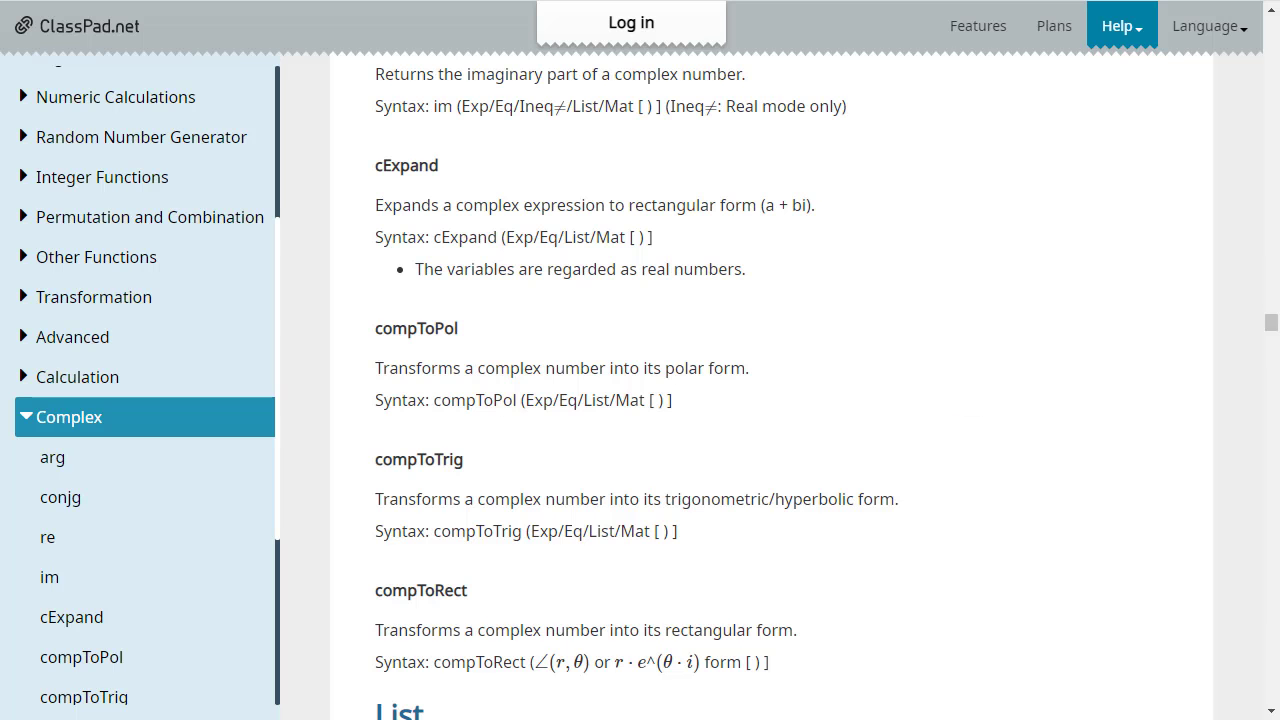
scroll(486, 603, "up", 6)
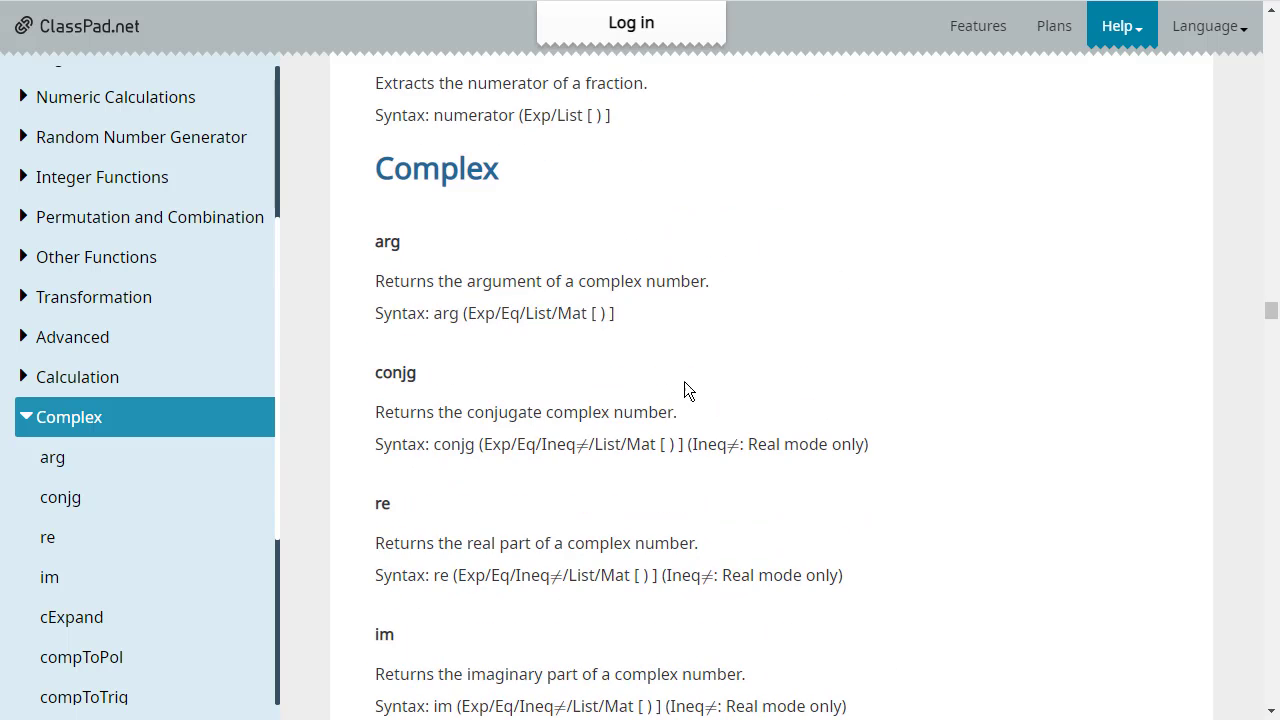
scroll(686, 389, "down", 5)
scroll(452, 225, "up", 5)
key("ctrl+w")
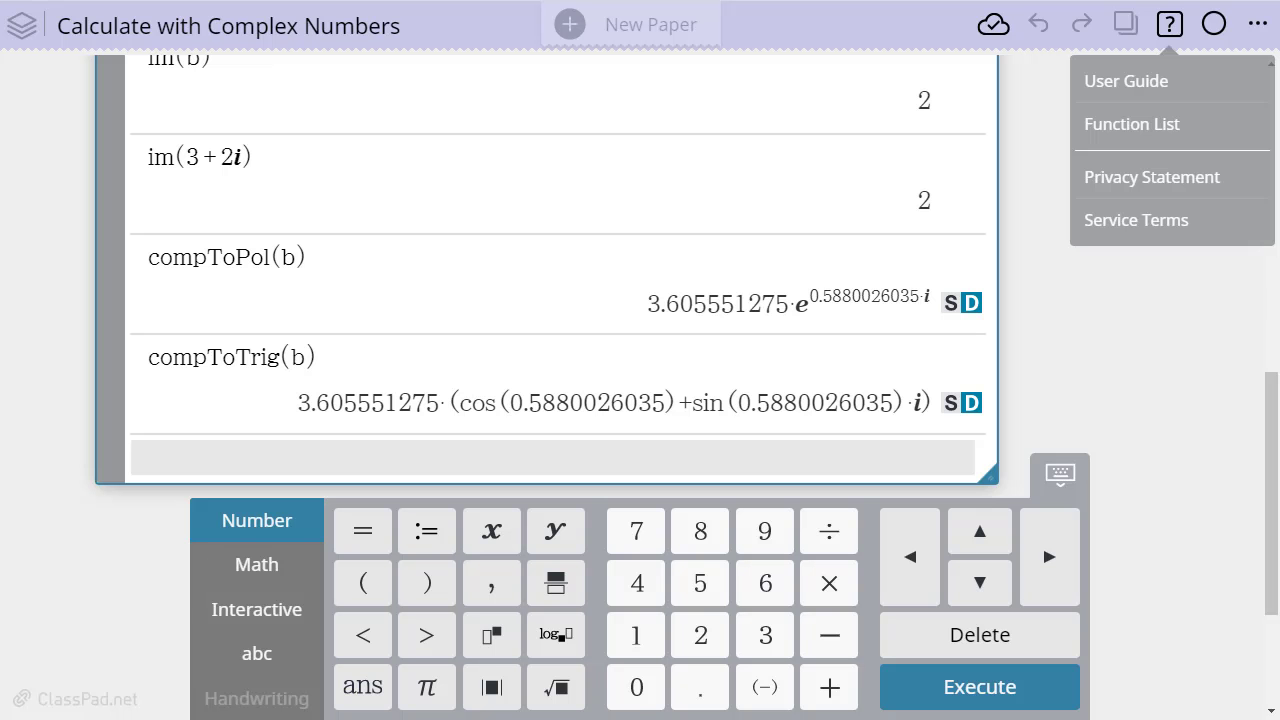
Open the Math Settings to check the Complex Format option
left_click(1262, 36)
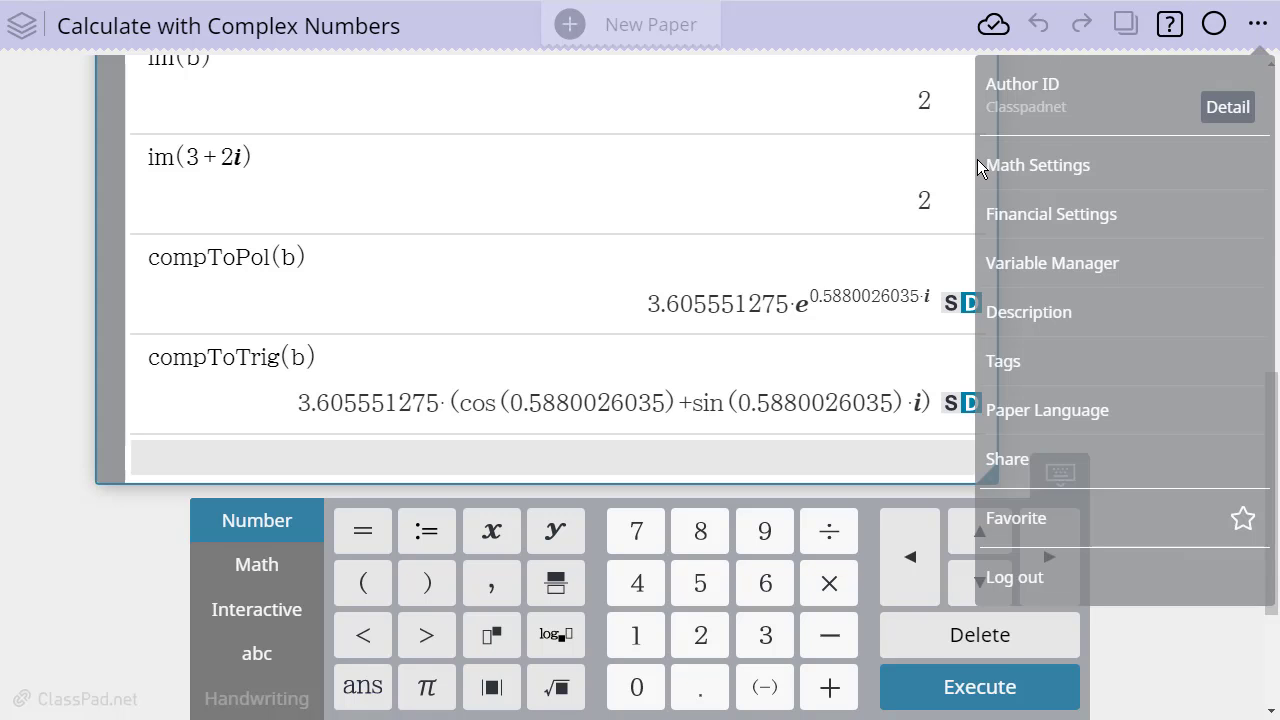
left_click(1003, 165)
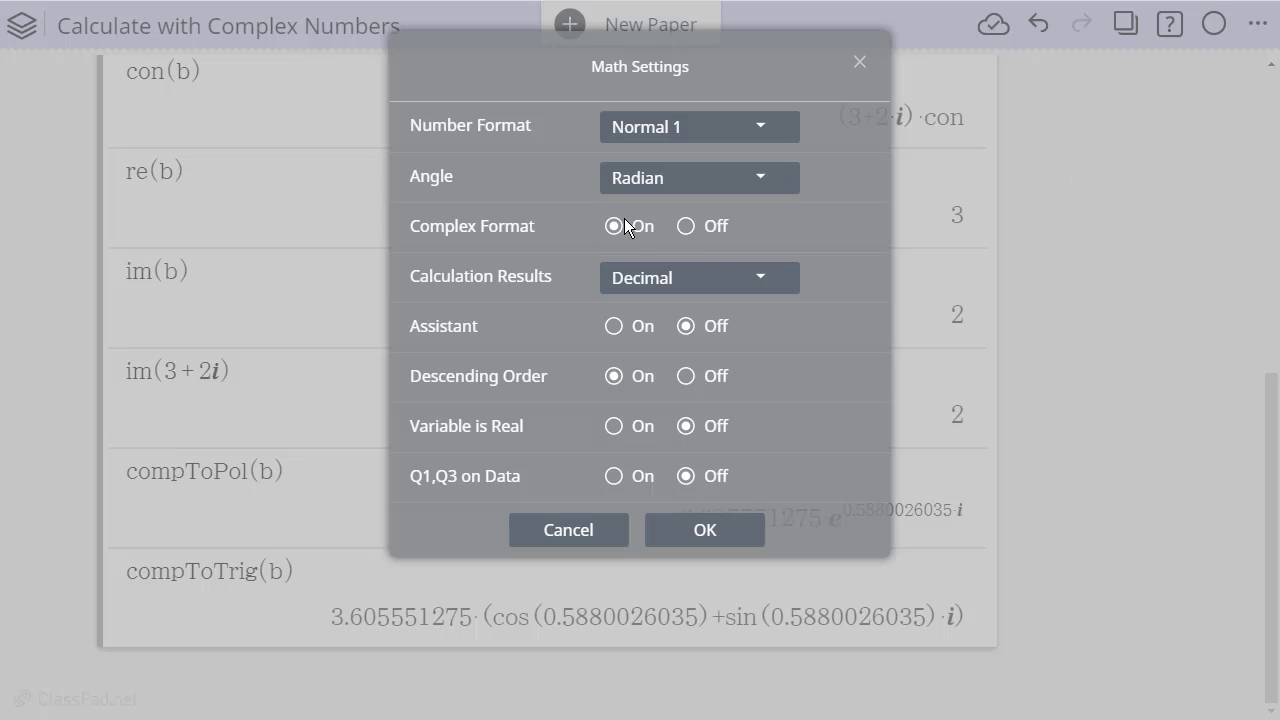